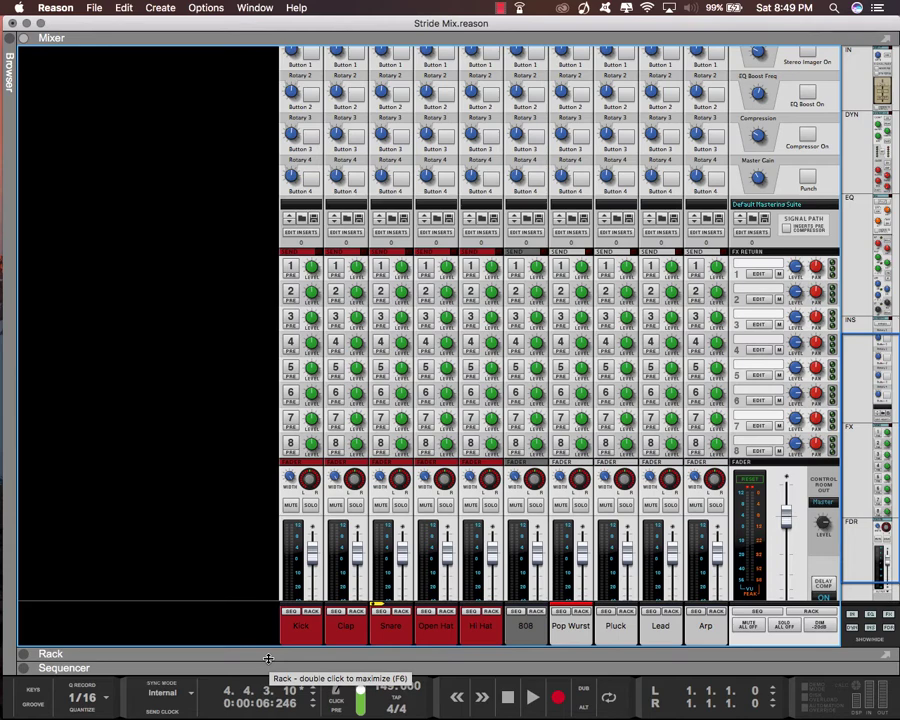
Solo the Kick channel in the mixer and switch to the rack view
{"action": "left_click", "coordinate": [311, 507]}
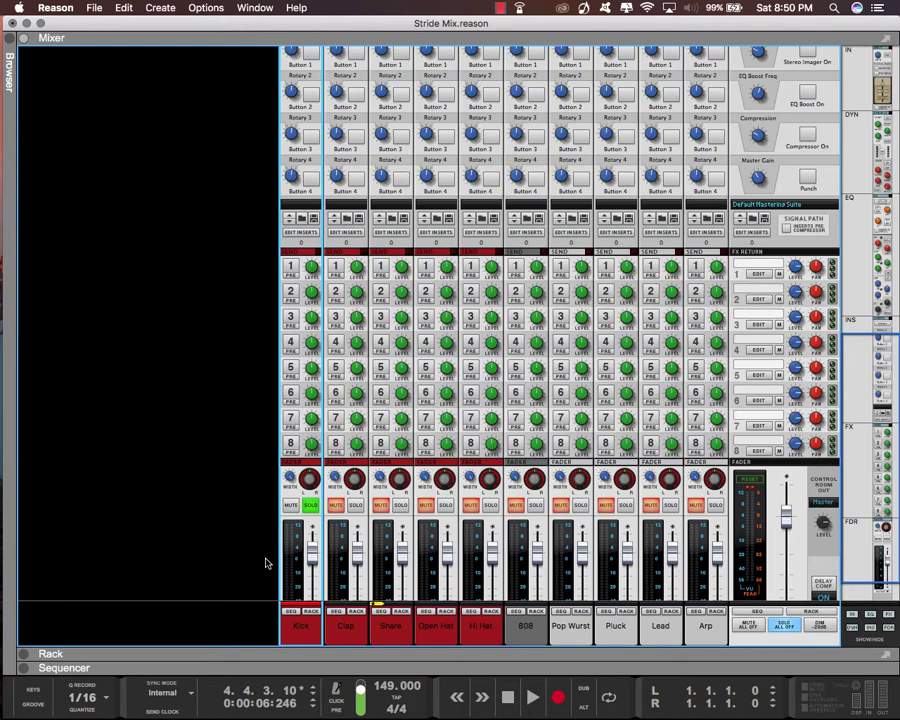
{"action": "key", "text": "F6"}
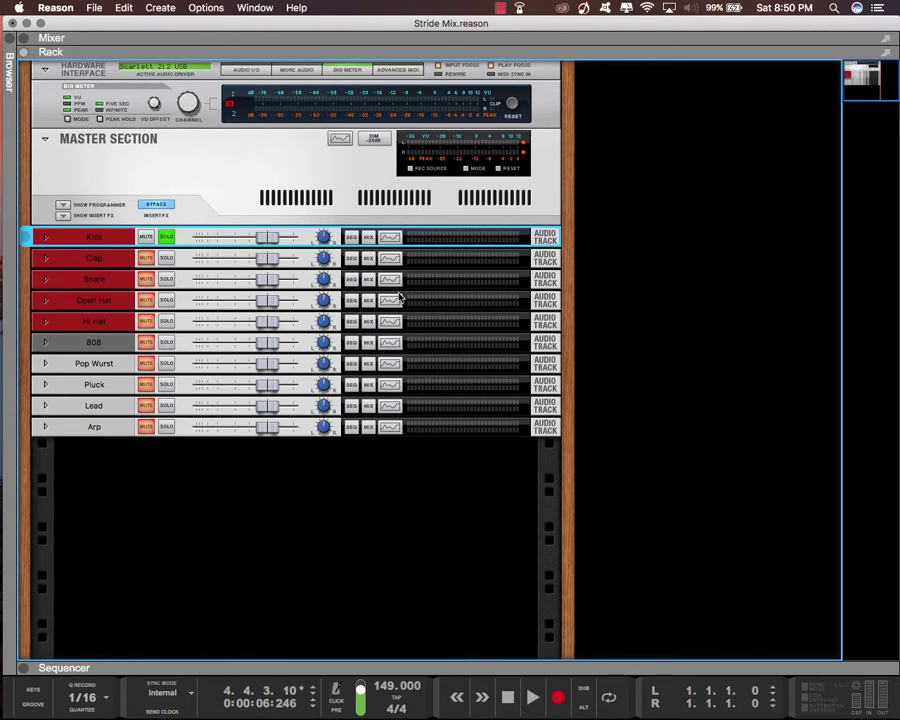
{"action": "left_click", "coordinate": [349, 70]}
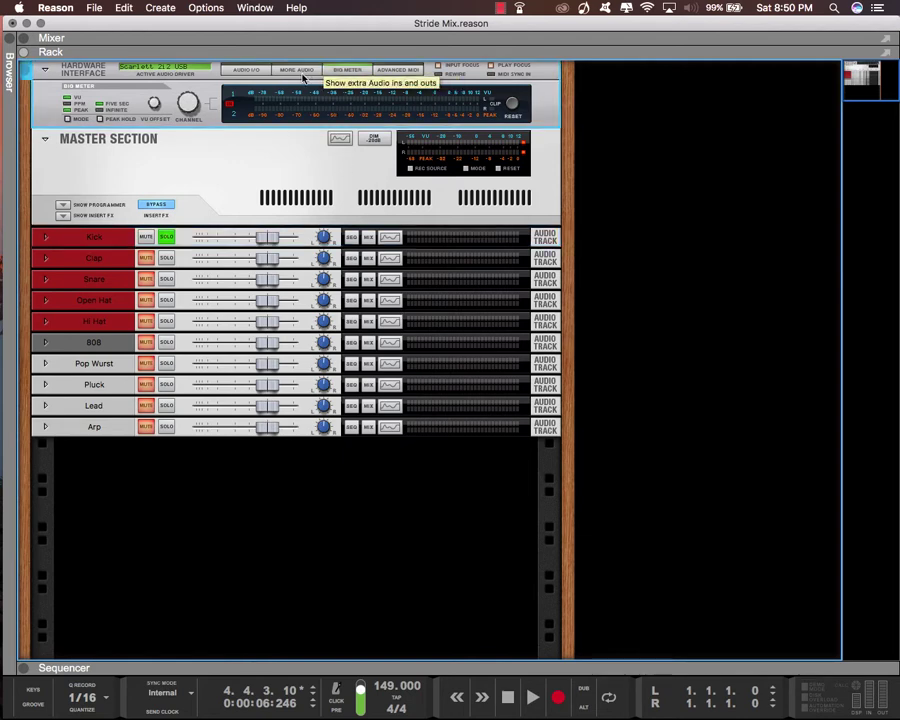
{"action": "left_click", "coordinate": [300, 71]}
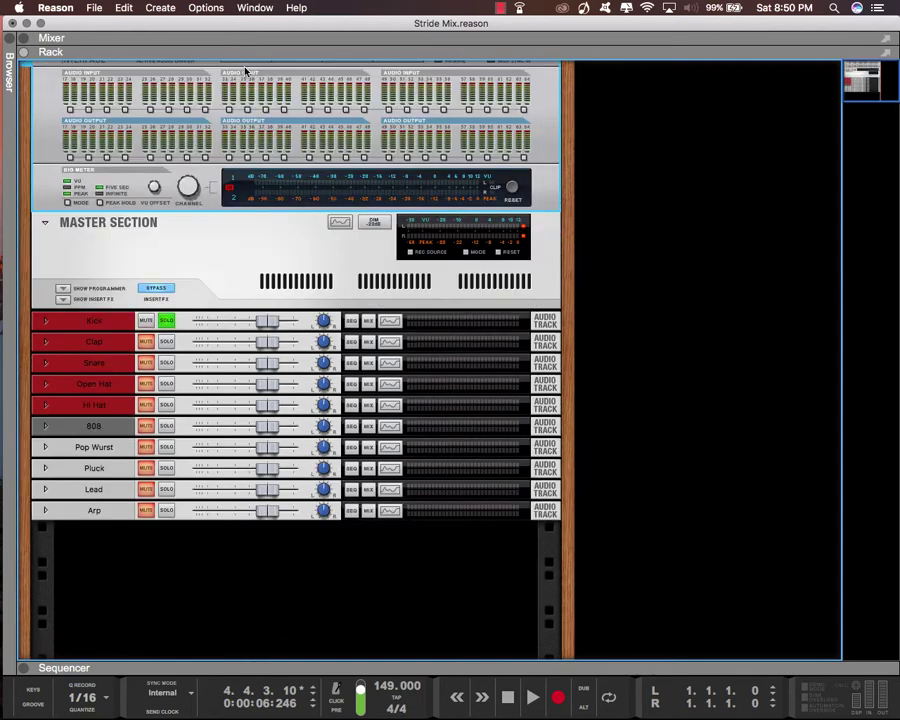
{"action": "left_click", "coordinate": [255, 70]}
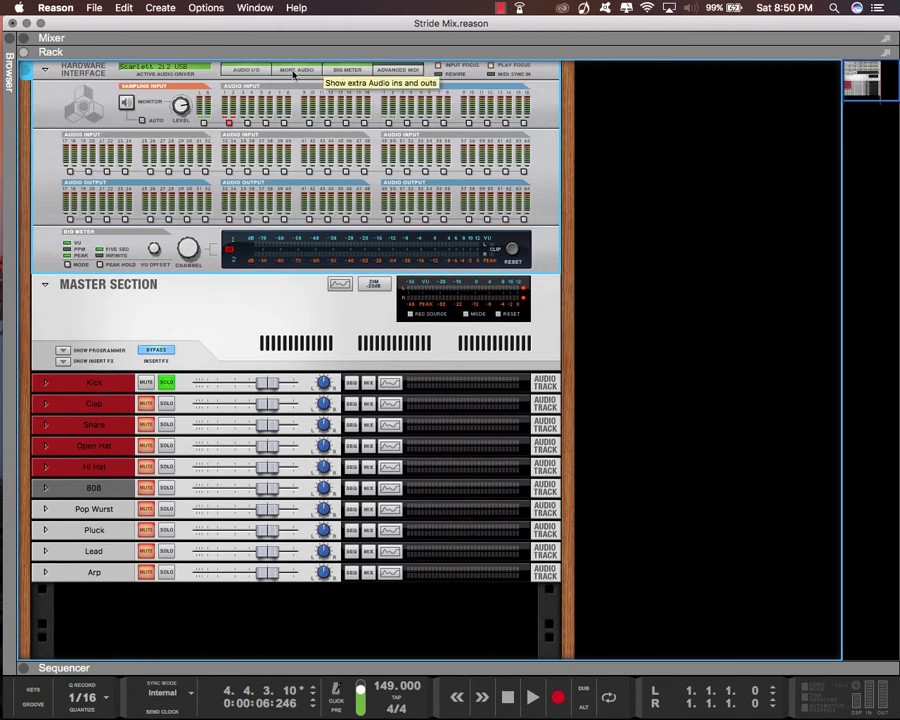
{"action": "left_click", "coordinate": [378, 70]}
{"action": "left_click", "coordinate": [376, 70]}
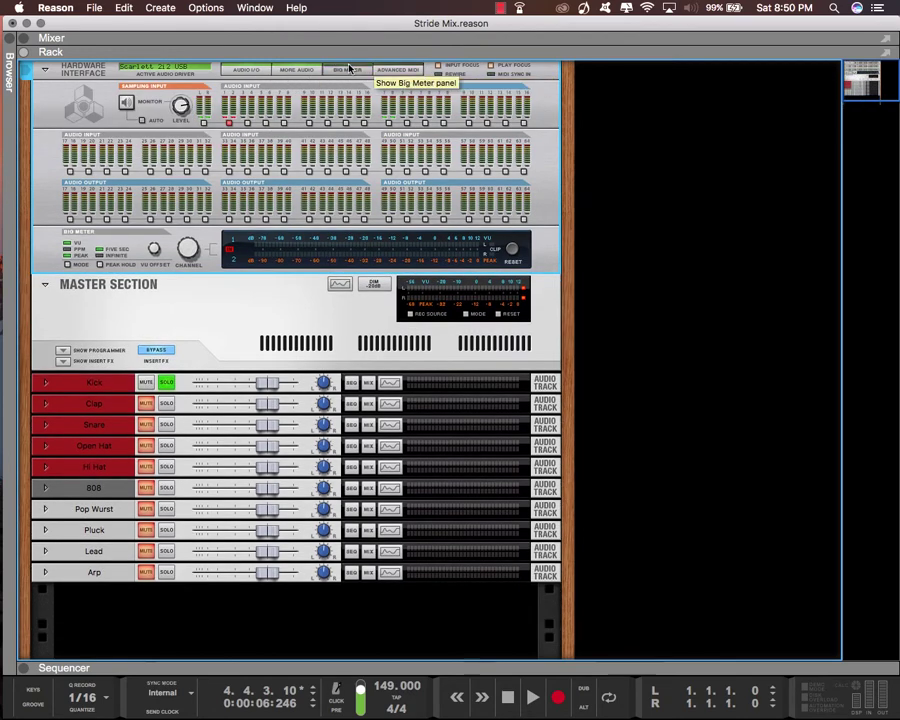
{"action": "left_click", "coordinate": [346, 70]}
{"action": "left_click", "coordinate": [248, 70]}
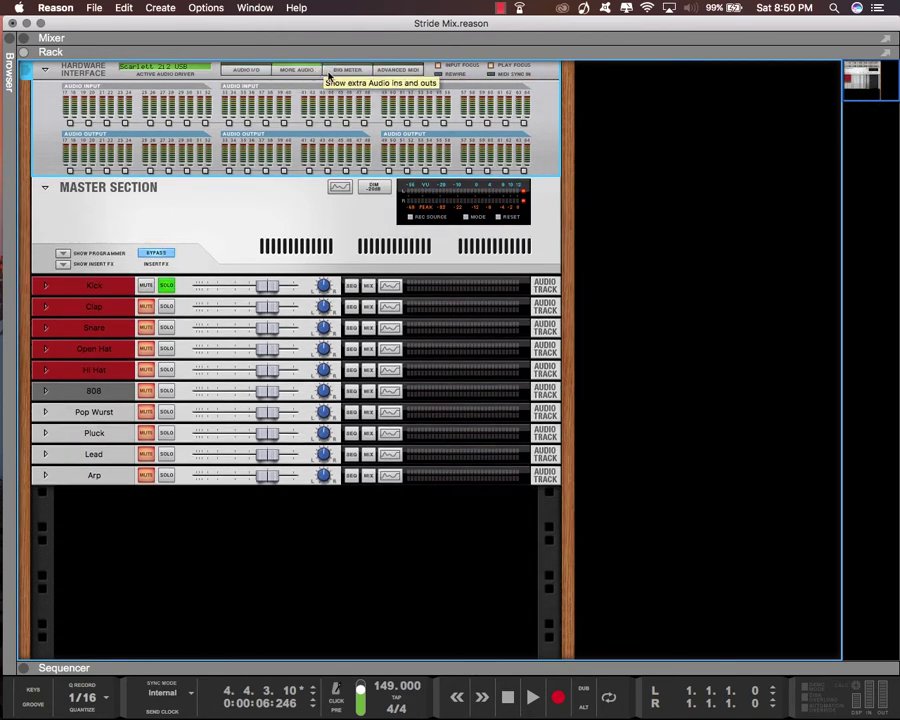
{"action": "left_click", "coordinate": [338, 72]}
{"action": "left_click", "coordinate": [296, 70]}
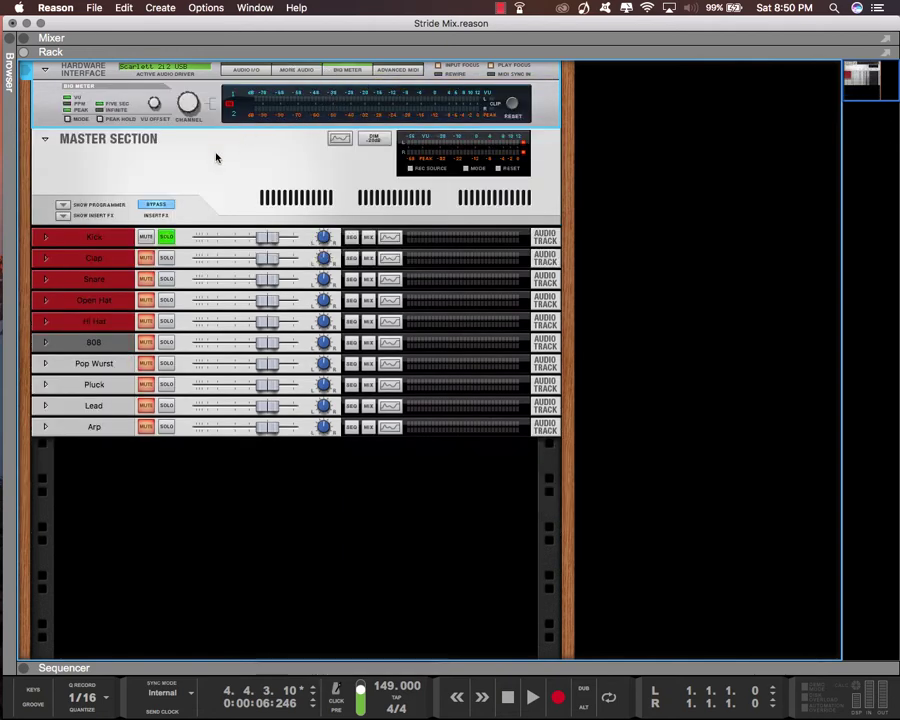
Switch the Hardware Interface's Big Meter to VU-only mode
{"action": "left_click", "coordinate": [67, 118]}
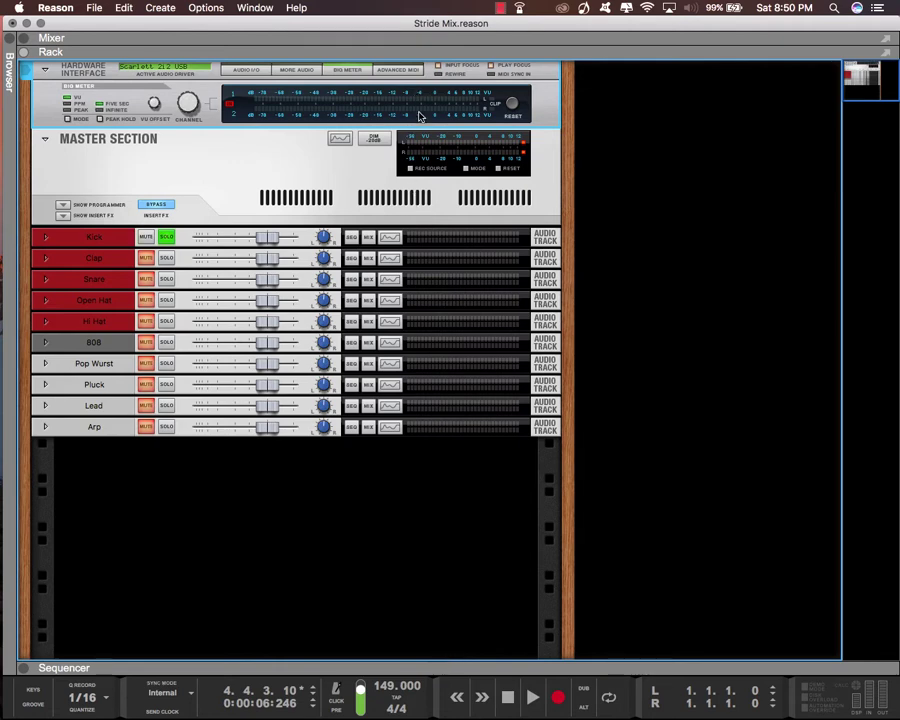
Set the sequencer's left and right locators to bars 9 and 17 and play the soloed Kick from bar 9
{"action": "left_click_drag", "start_coordinate": [443, 668], "coordinate": [394, 270]}
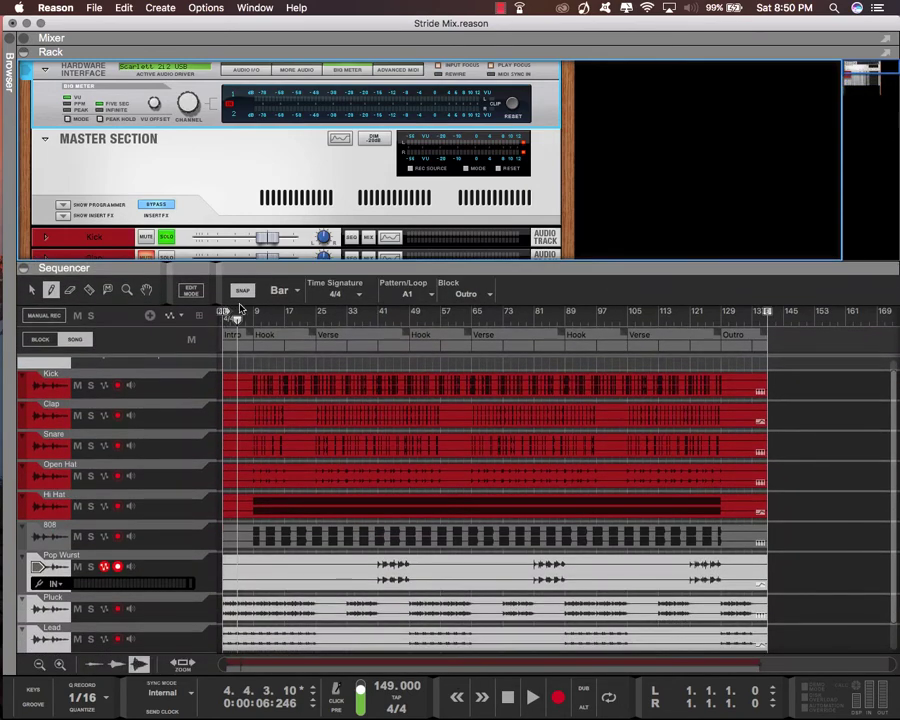
{"action": "left_click", "coordinate": [256, 314], "text": "alt"}
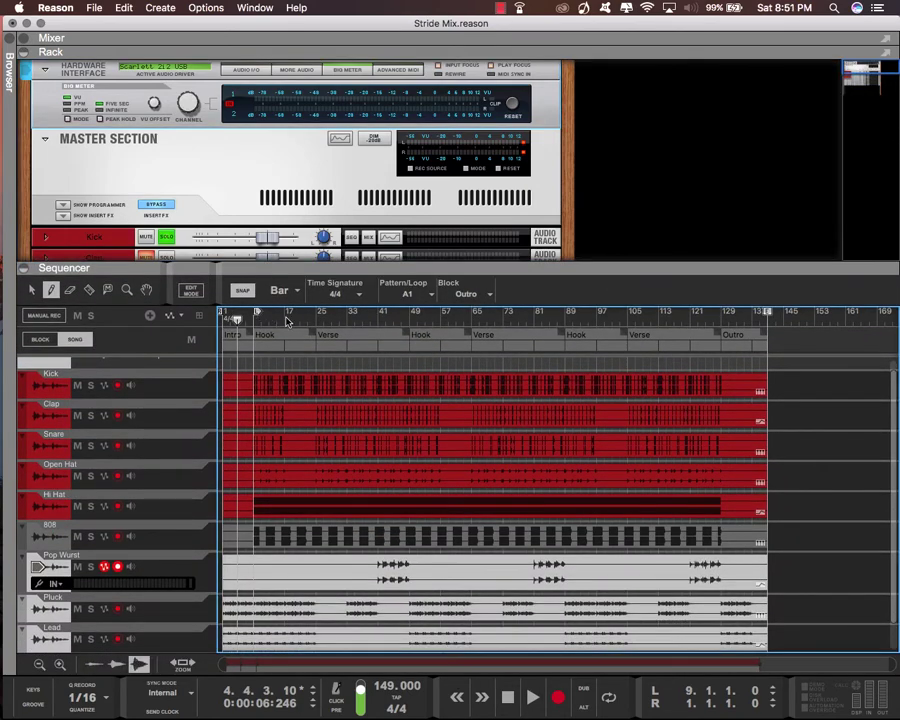
{"action": "left_click", "coordinate": [286, 319], "text": "super"}
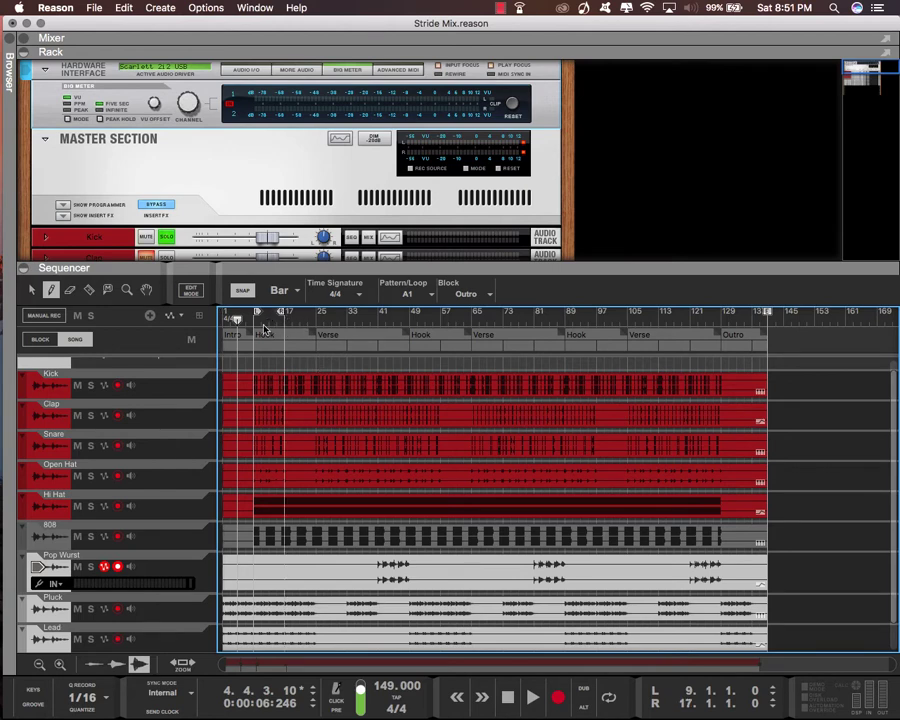
{"action": "key", "text": "KP_1"}
{"action": "key", "text": "space"}
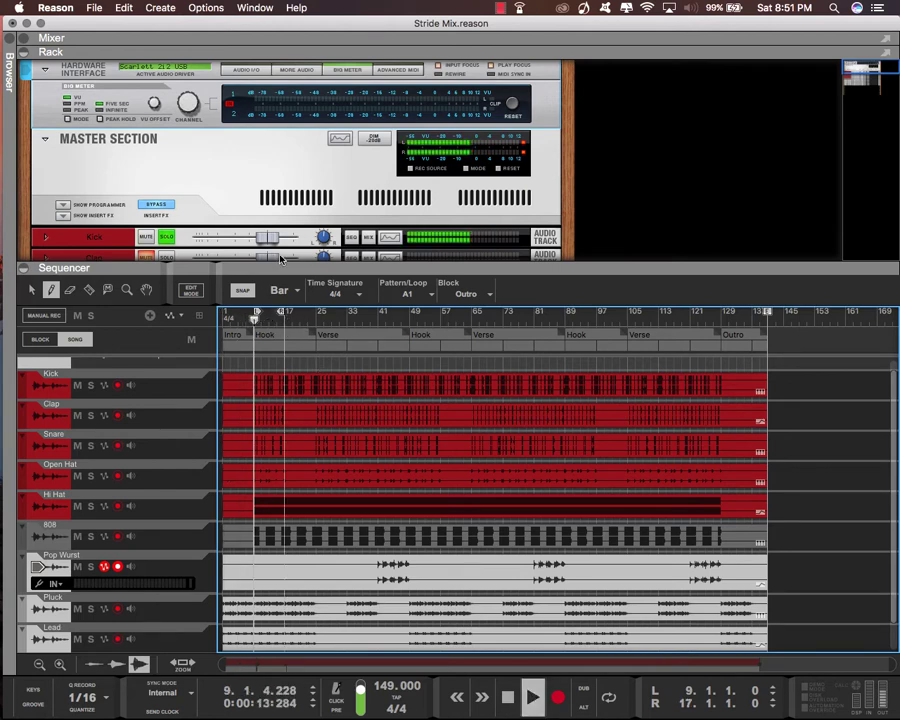
{"action": "left_click_drag", "start_coordinate": [291, 263], "coordinate": [376, 703]}
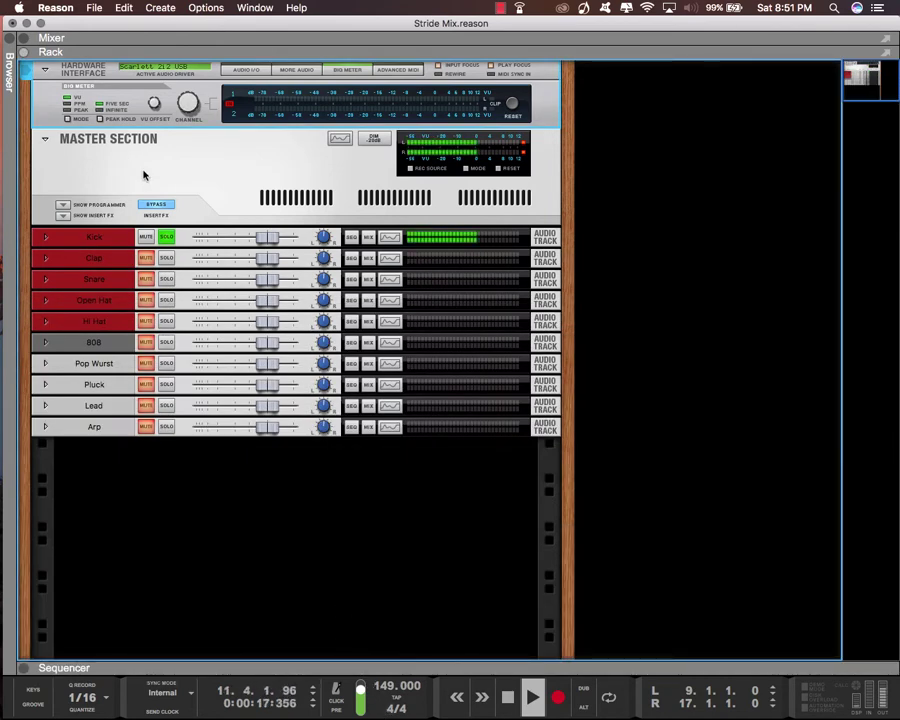
{"action": "key", "text": "space"}
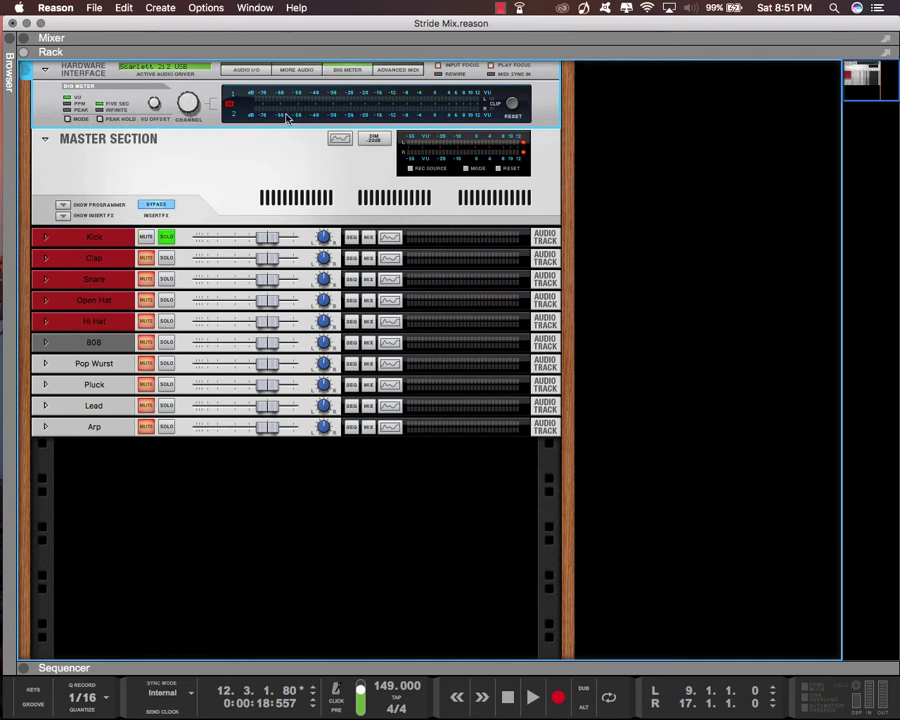
Show the Hardware Interface's Audio I/O section and make the Big Meter monitor audio outputs 1 and 2
{"action": "left_click", "coordinate": [247, 70]}
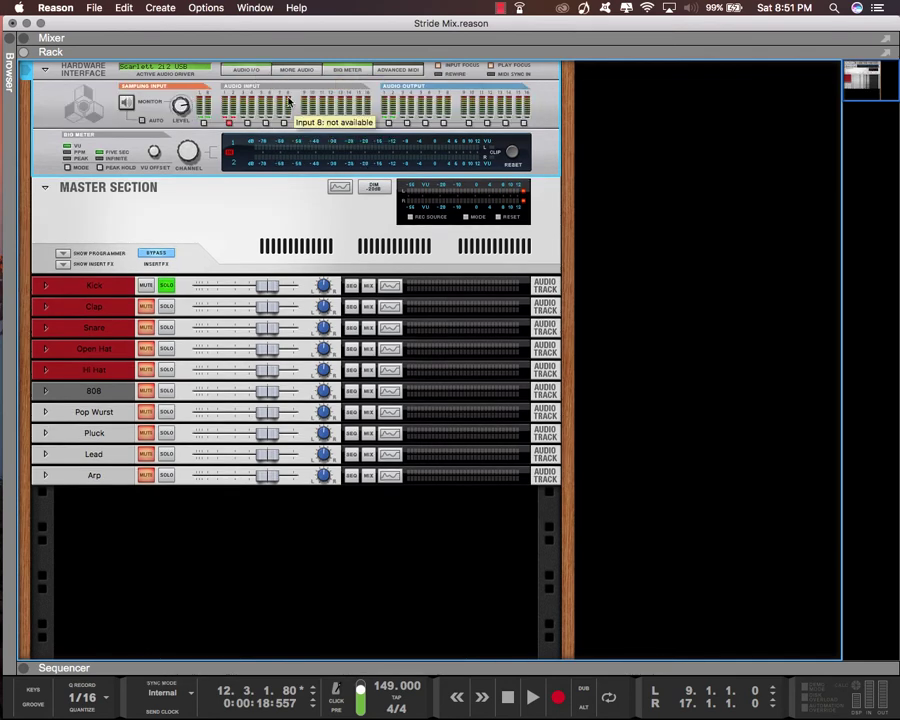
{"action": "left_click", "coordinate": [389, 124]}
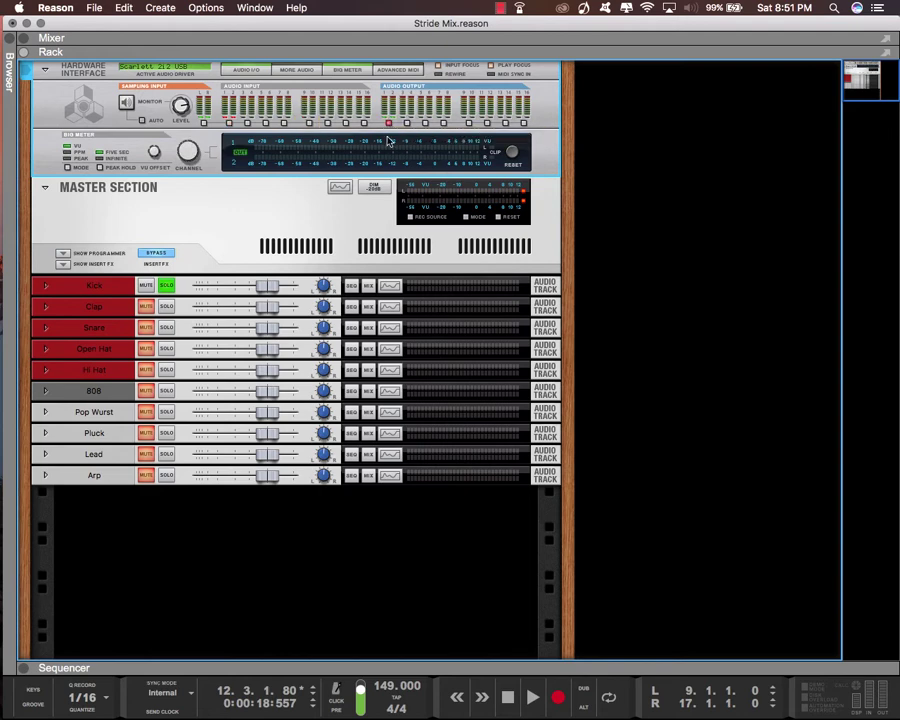
Lower the Kick track's level to about -9.1 dB during playback, using the Big Meter as reference
{"action": "key", "text": "space"}
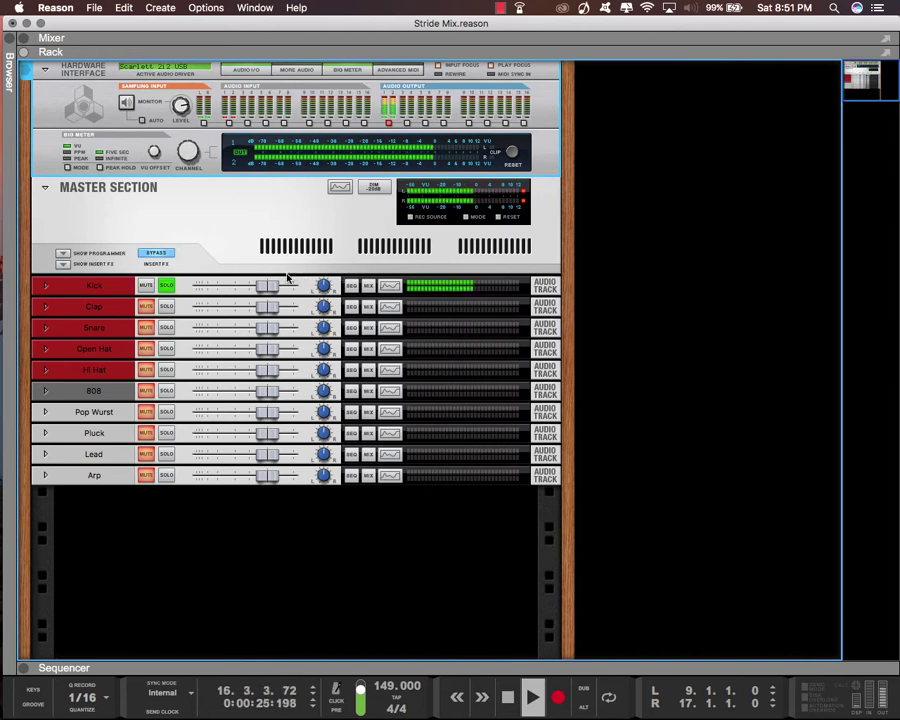
{"action": "left_click_drag", "start_coordinate": [267, 285], "coordinate": [238, 286]}
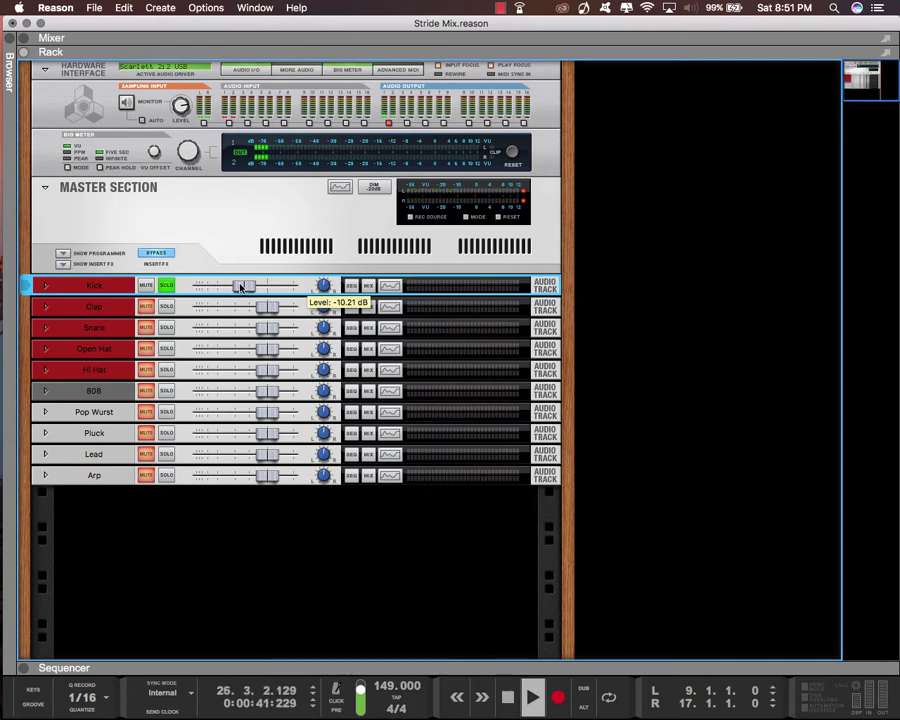
{"action": "left_click_drag", "start_coordinate": [241, 288], "coordinate": [243, 289]}
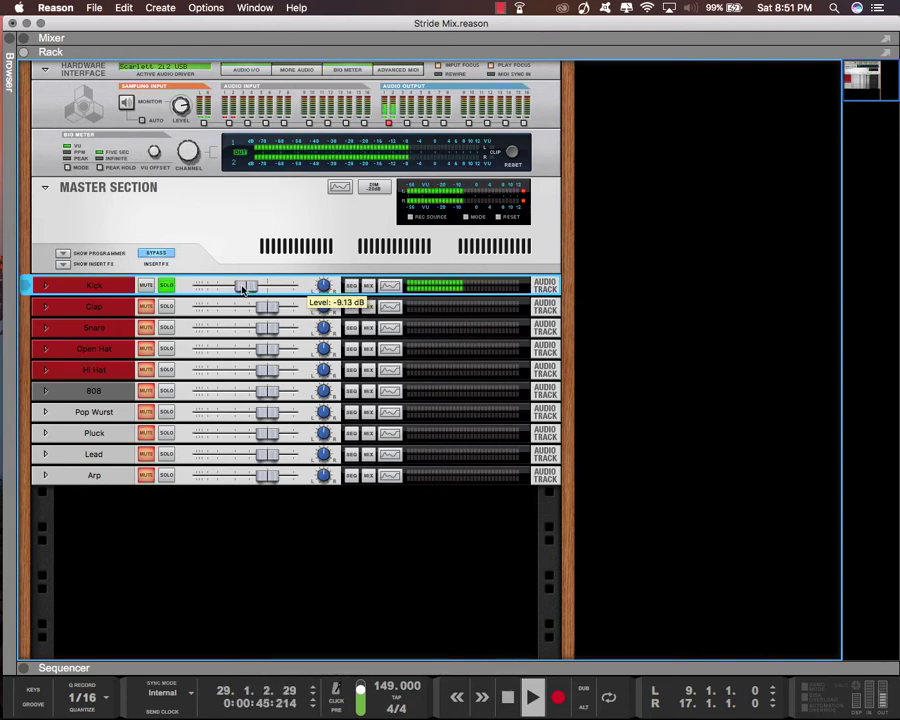
{"action": "key", "text": "space"}
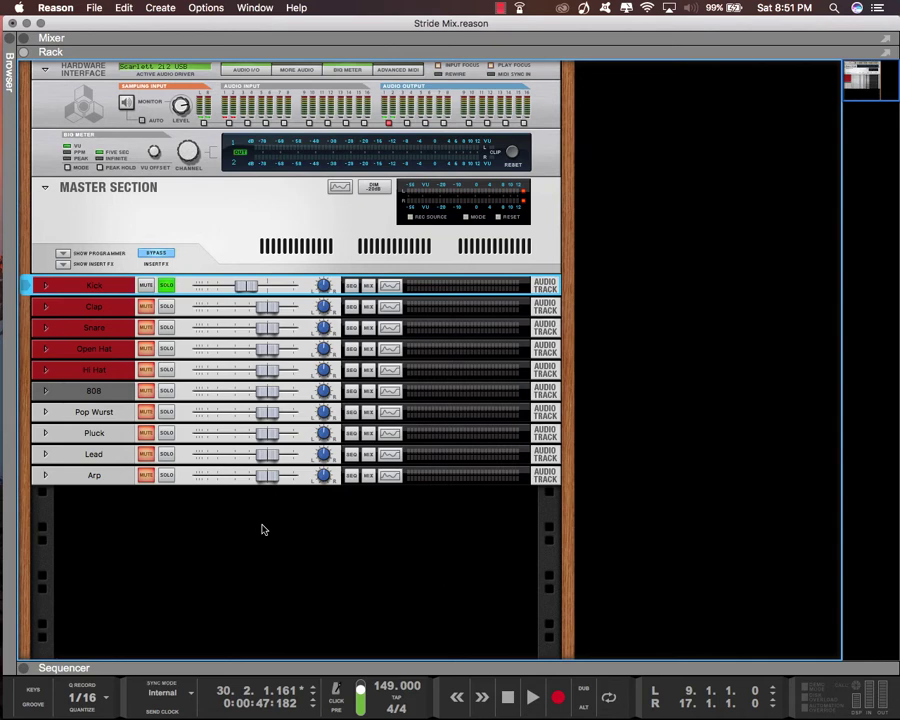
Solo the Clap track alongside the Kick and lower its level to about -9.9 dB during playback
{"action": "left_click", "coordinate": [166, 307]}
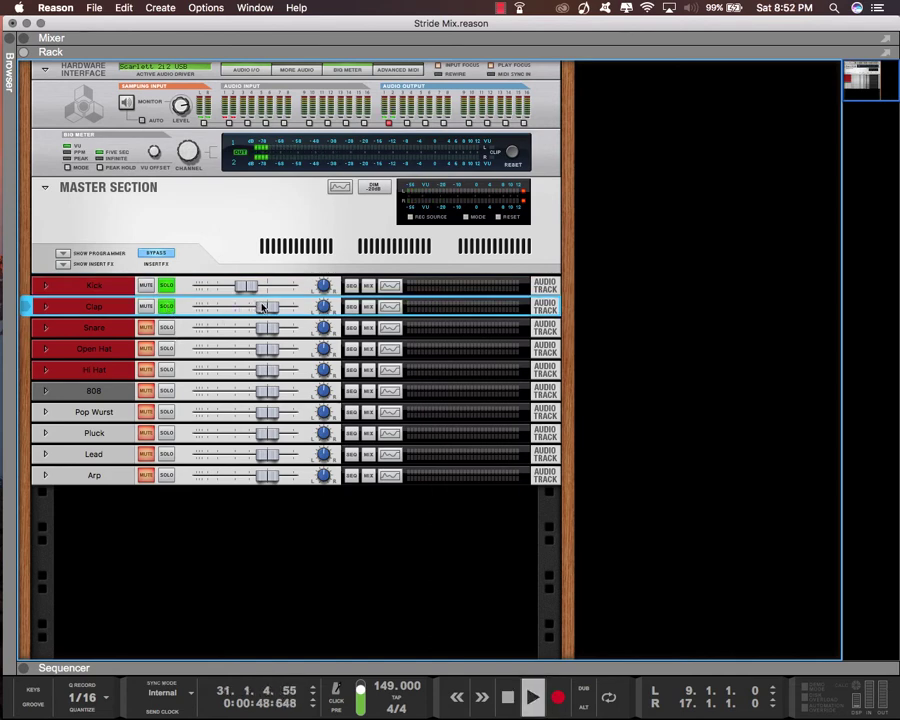
{"action": "left_click_drag", "start_coordinate": [264, 307], "coordinate": [240, 307]}
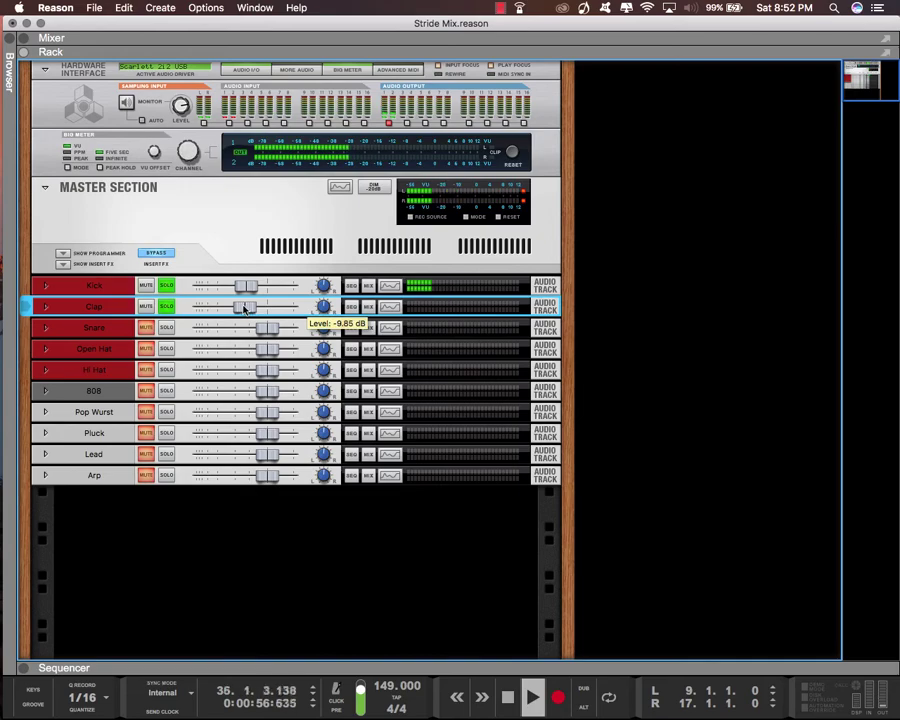
Show the mixer above the rack's Big Meter and raise the Clap channel's fader slightly
{"action": "left_click_drag", "start_coordinate": [403, 52], "coordinate": [407, 512]}
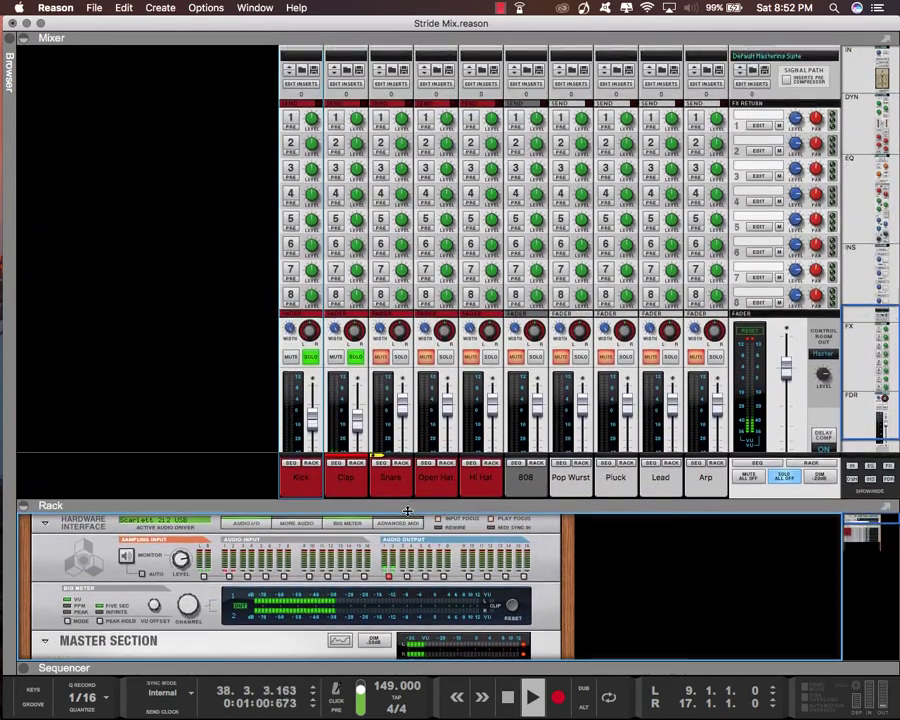
{"action": "scroll", "coordinate": [375, 440], "scroll_direction": "down", "scroll_amount": 4}
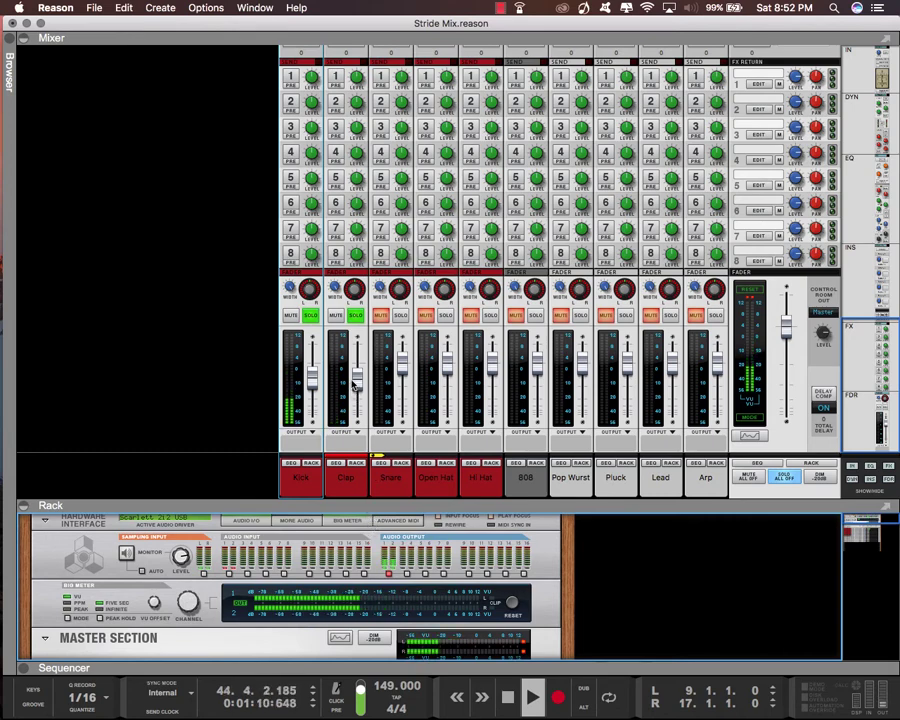
{"action": "left_click_drag", "start_coordinate": [355, 383], "coordinate": [355, 377]}
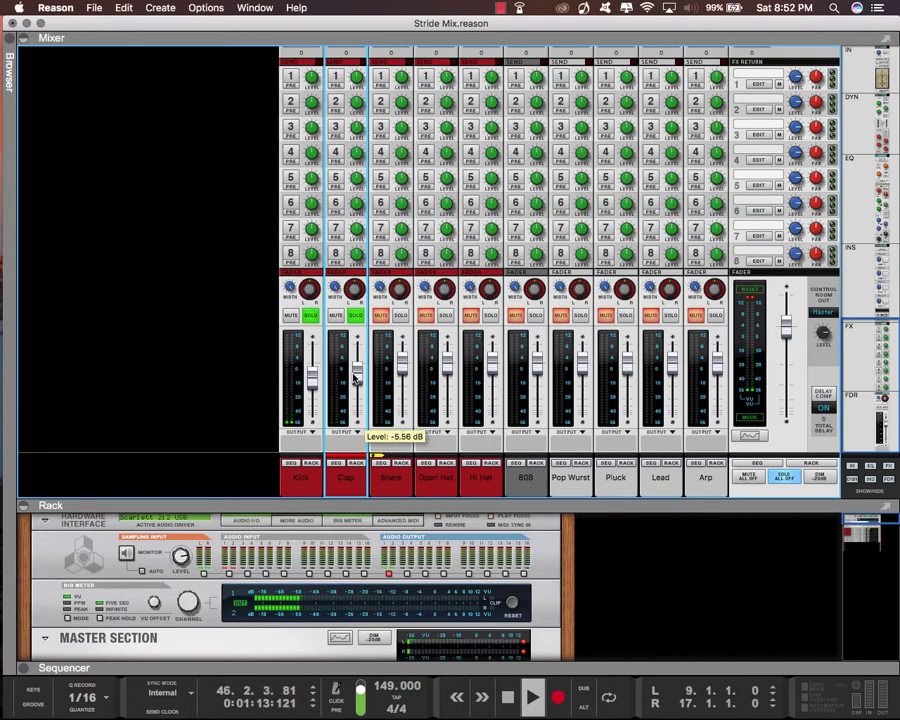
Solo the Snare channel as well and lower its fader to just below the Kick's fader position
{"action": "left_click", "coordinate": [400, 315]}
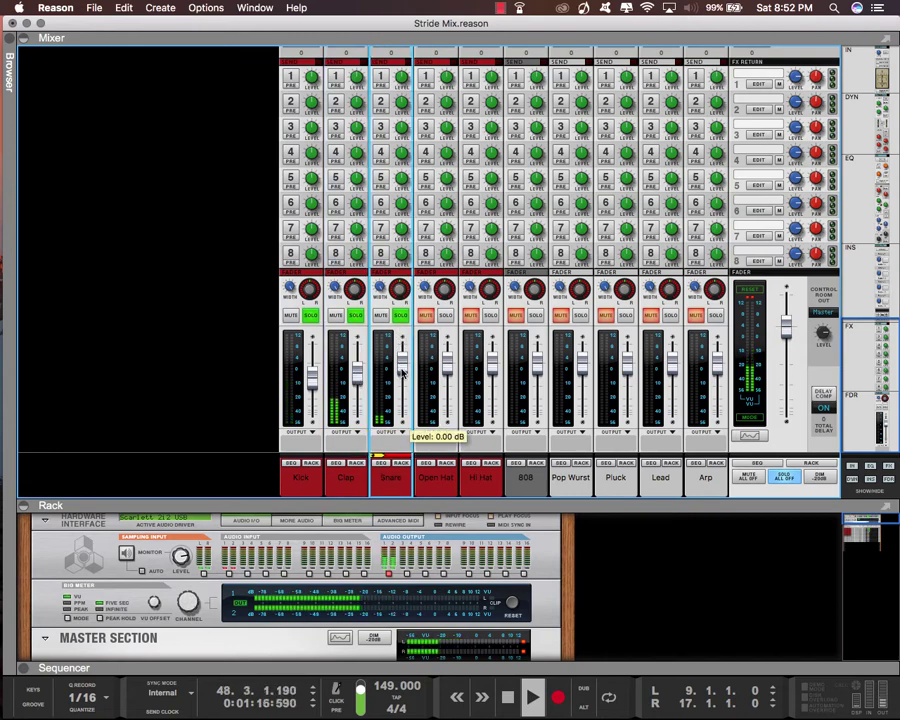
{"action": "left_click_drag", "start_coordinate": [403, 365], "coordinate": [400, 388]}
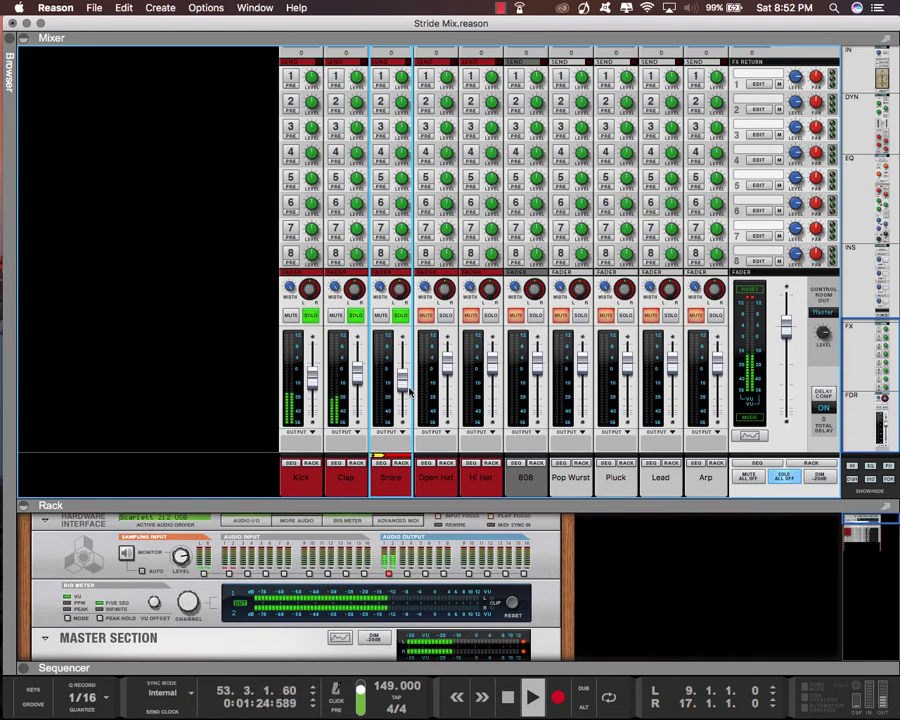
Add the Open Hat channel to the soloed drums and lower its fader to about the Kick's fader position
{"action": "left_click", "coordinate": [435, 335]}
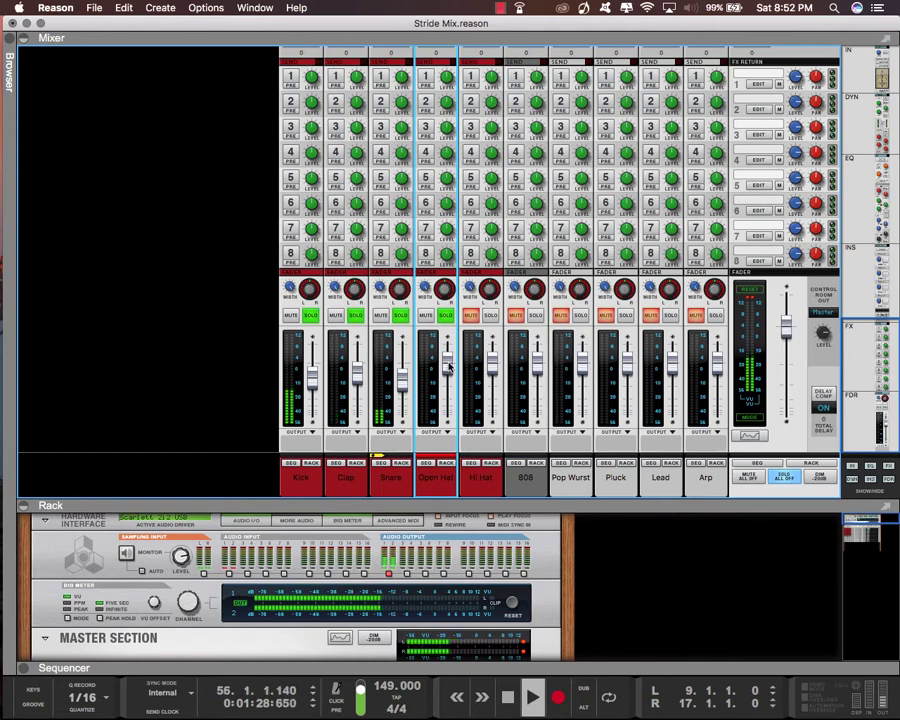
{"action": "mouse_move", "coordinate": [448, 368]}
{"action": "left_click_drag", "start_coordinate": [448, 368], "coordinate": [447, 384]}
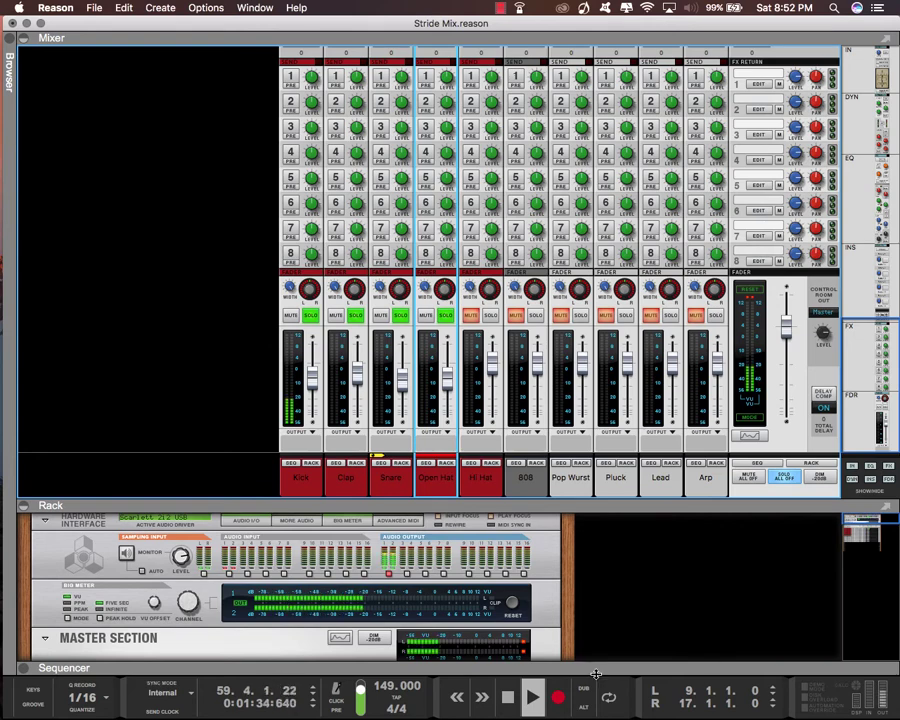
Turn on loop playback between bars 9 and 17 and raise the Open Hat's fader slightly
{"action": "key", "text": "l"}
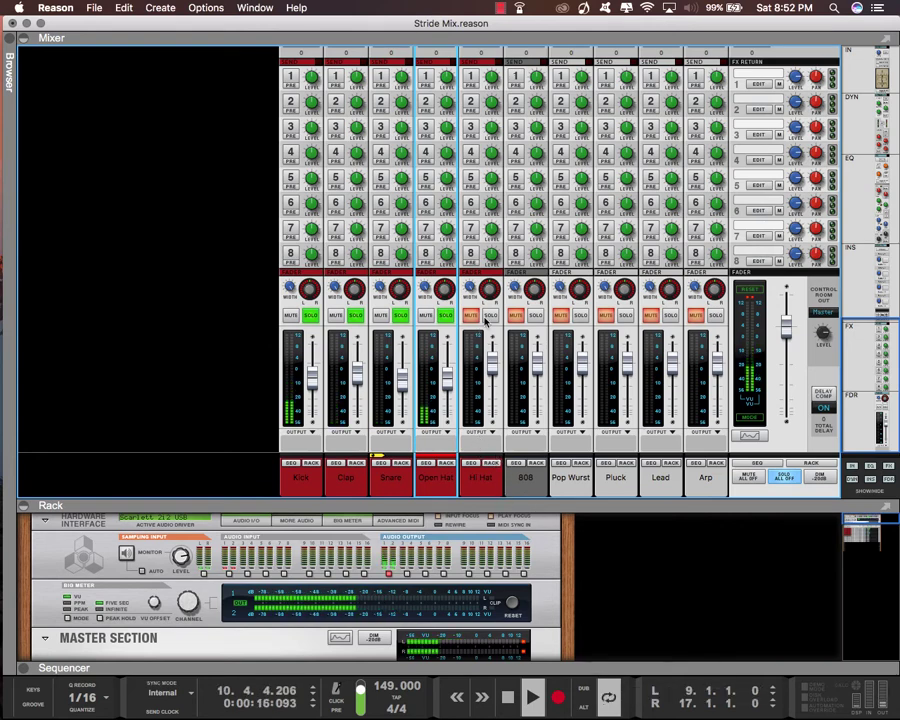
{"action": "left_click_drag", "start_coordinate": [448, 378], "coordinate": [445, 374]}
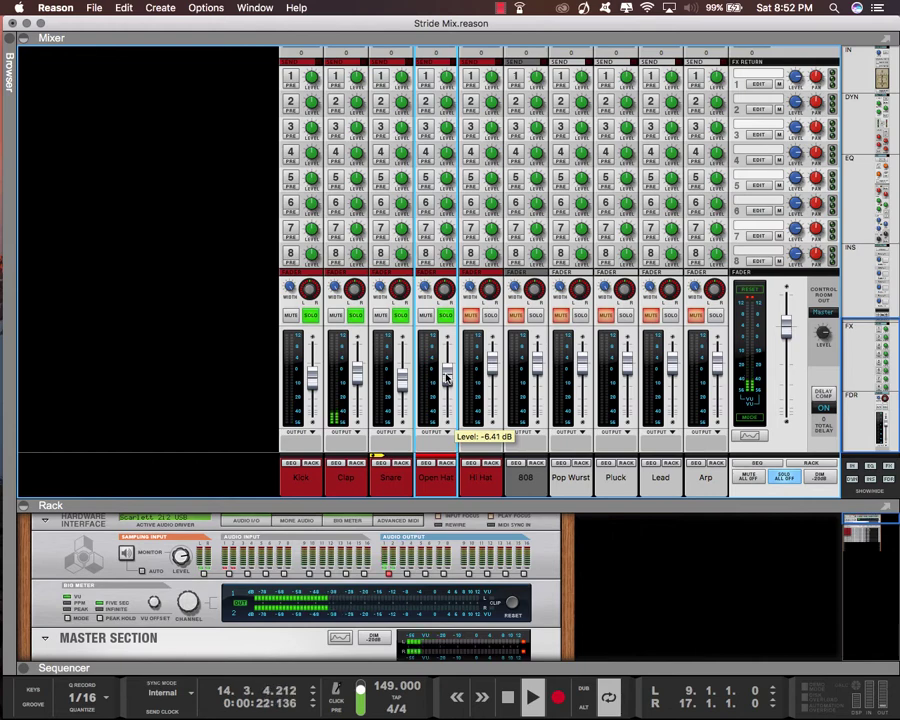
{"action": "left_click_drag", "start_coordinate": [446, 378], "coordinate": [447, 376]}
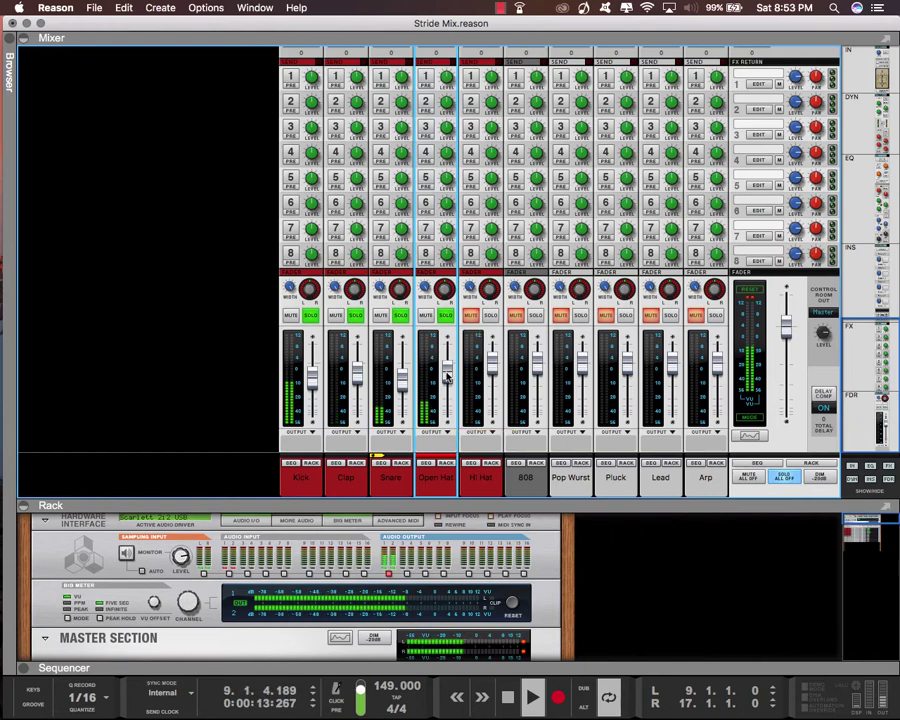
Solo the Hi Hat channel with the other drums and lower its level to about -8 dB
{"action": "left_click", "coordinate": [476, 315]}
{"action": "left_click", "coordinate": [490, 315]}
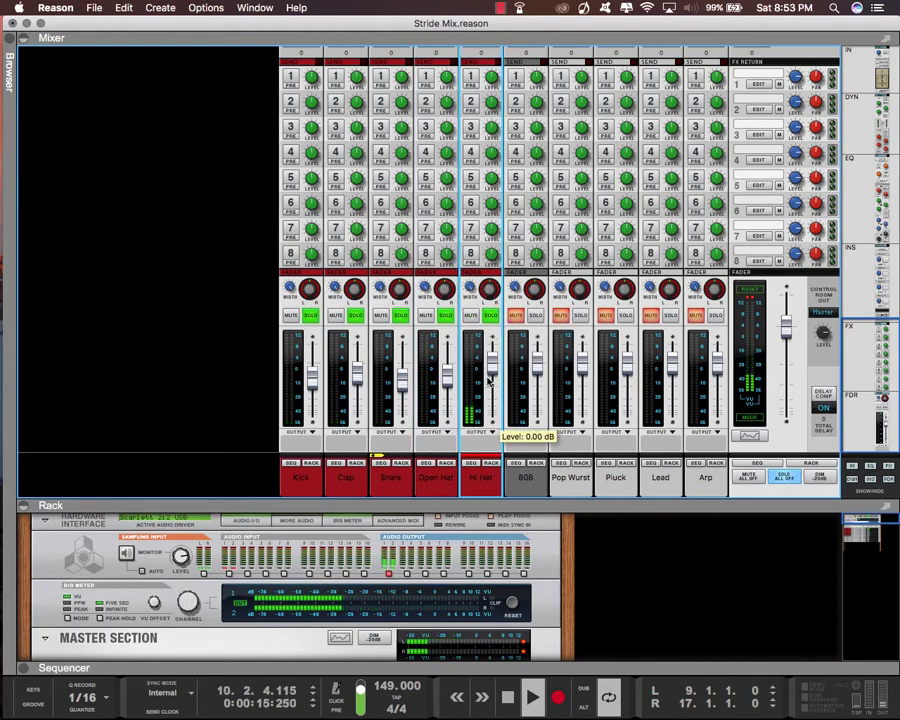
{"action": "mouse_move", "coordinate": [492, 366]}
{"action": "left_mouse_down"}
{"action": "mouse_move", "coordinate": [492, 393]}
{"action": "mouse_move", "coordinate": [490, 386]}
{"action": "left_mouse_up"}
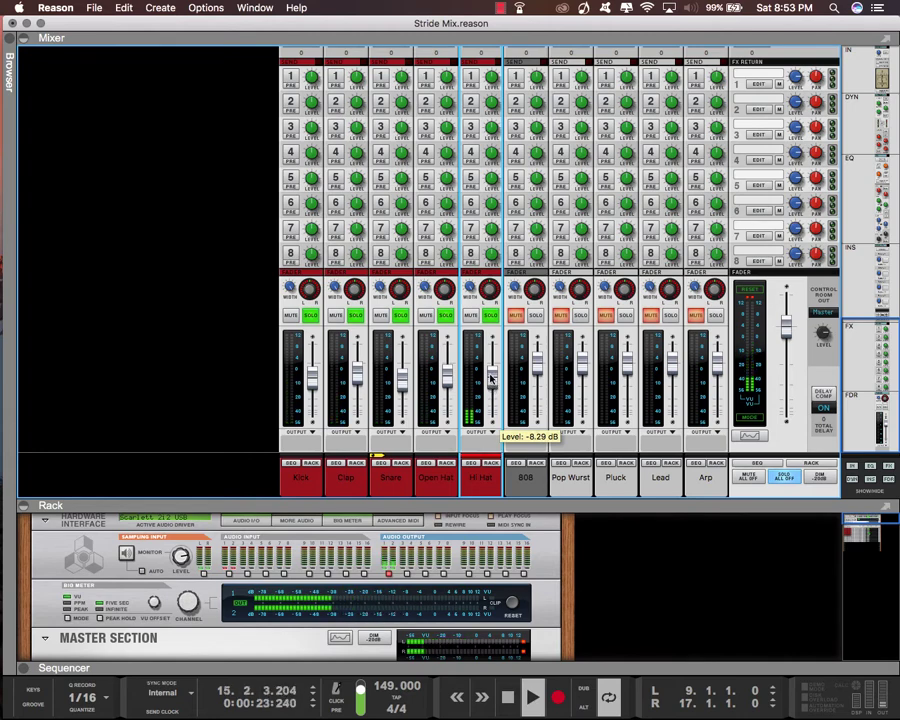
{"action": "left_click_drag", "start_coordinate": [491, 379], "coordinate": [491, 378]}
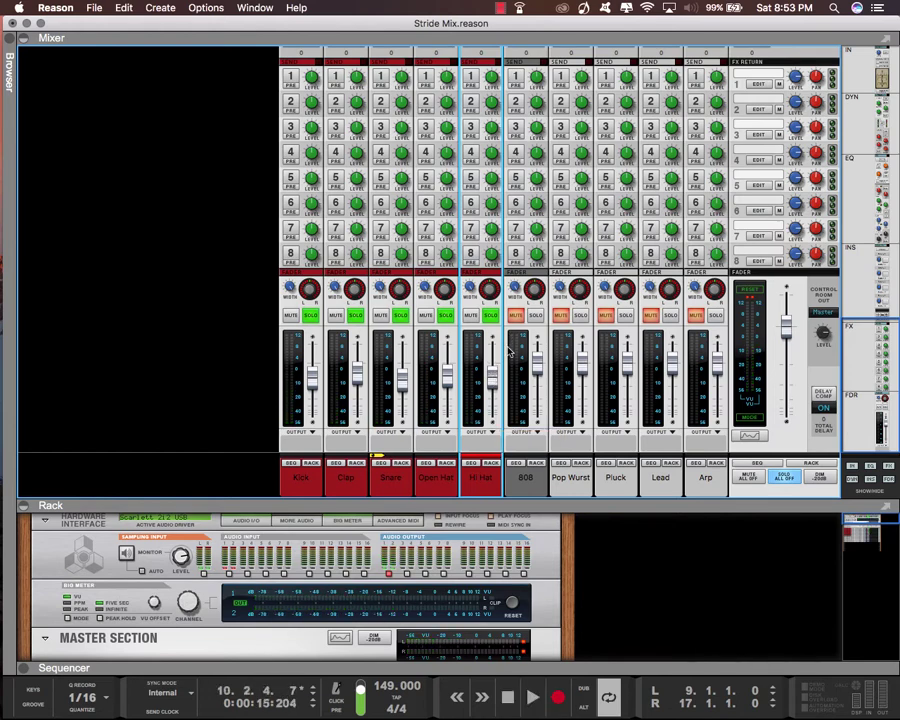
Solo the 808 channel with the drums and lower its fader to slightly below the Snare's fader position
{"action": "left_click", "coordinate": [535, 317]}
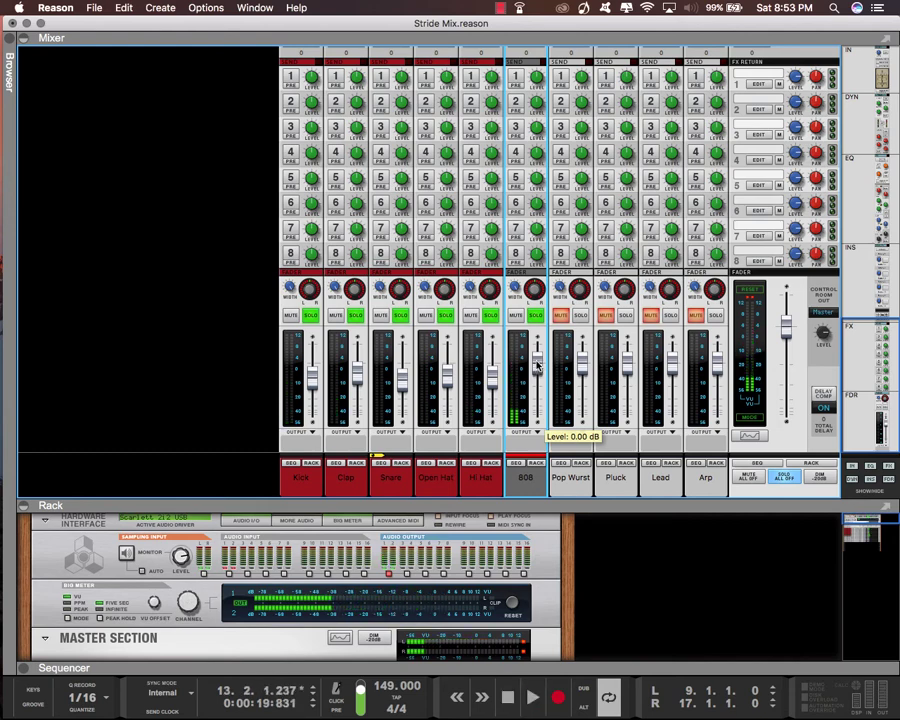
{"action": "left_click_drag", "start_coordinate": [537, 366], "coordinate": [540, 373]}
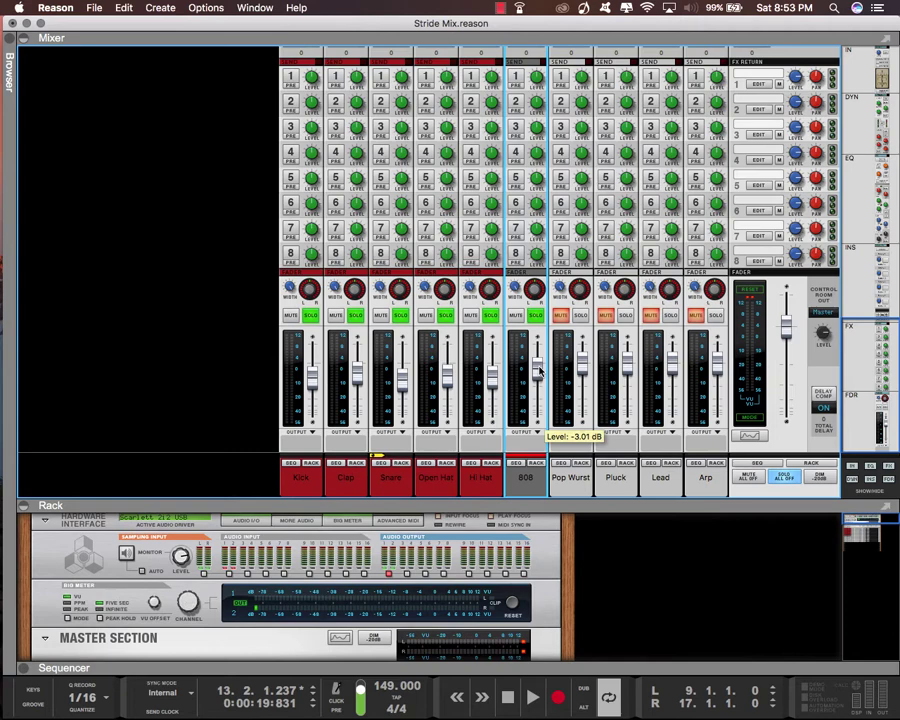
{"action": "left_click_drag", "start_coordinate": [540, 372], "coordinate": [543, 386]}
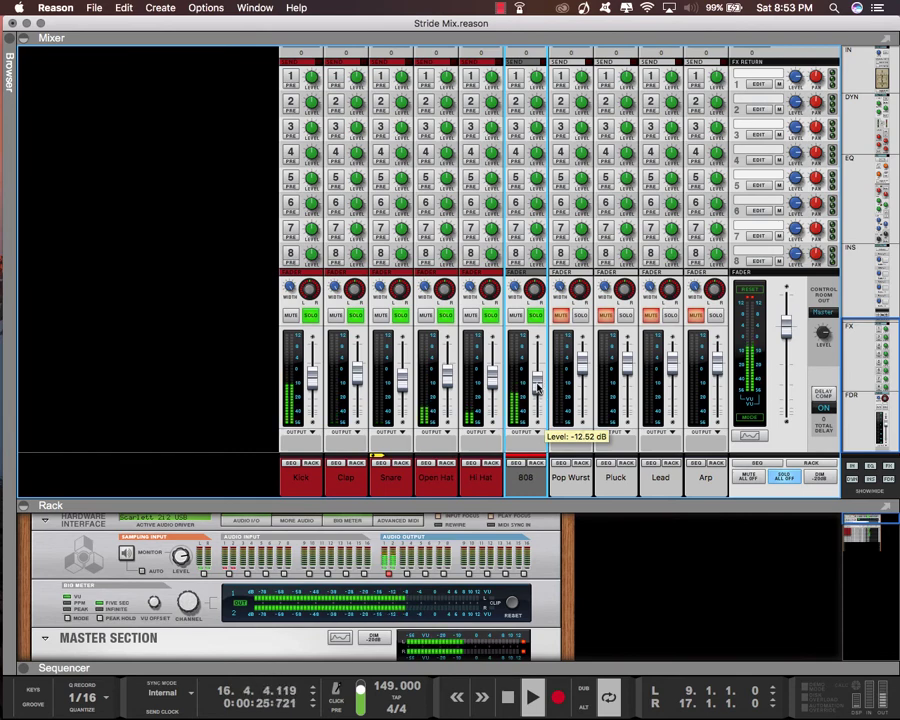
{"action": "left_click_drag", "start_coordinate": [537, 388], "coordinate": [531, 396]}
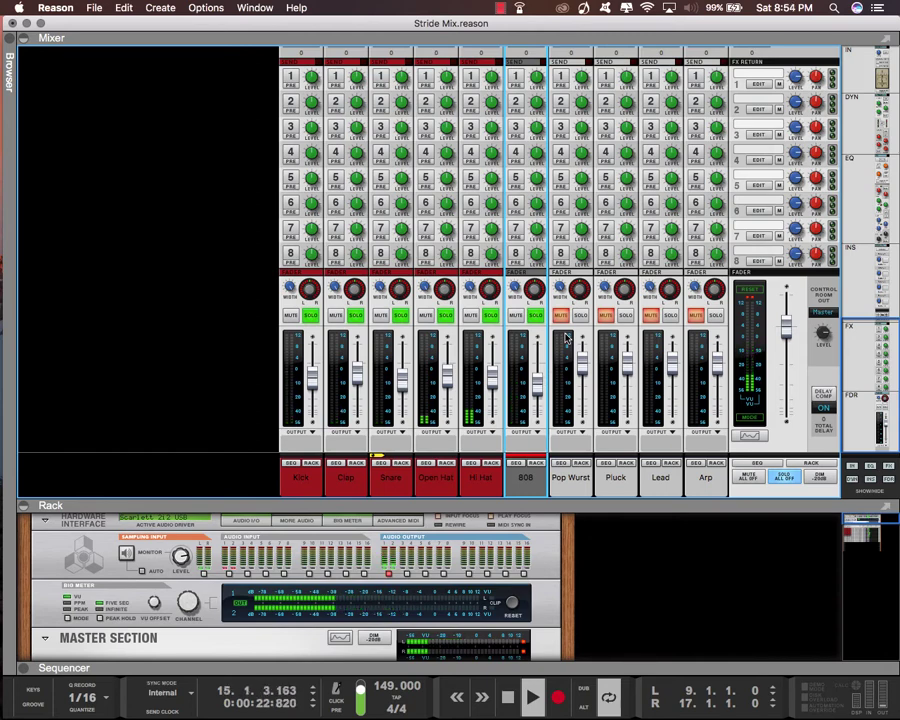
Solo the Pop Wurst channel and play the song looped between bars 41 and 49, where its part comes in
{"action": "left_click", "coordinate": [580, 317]}
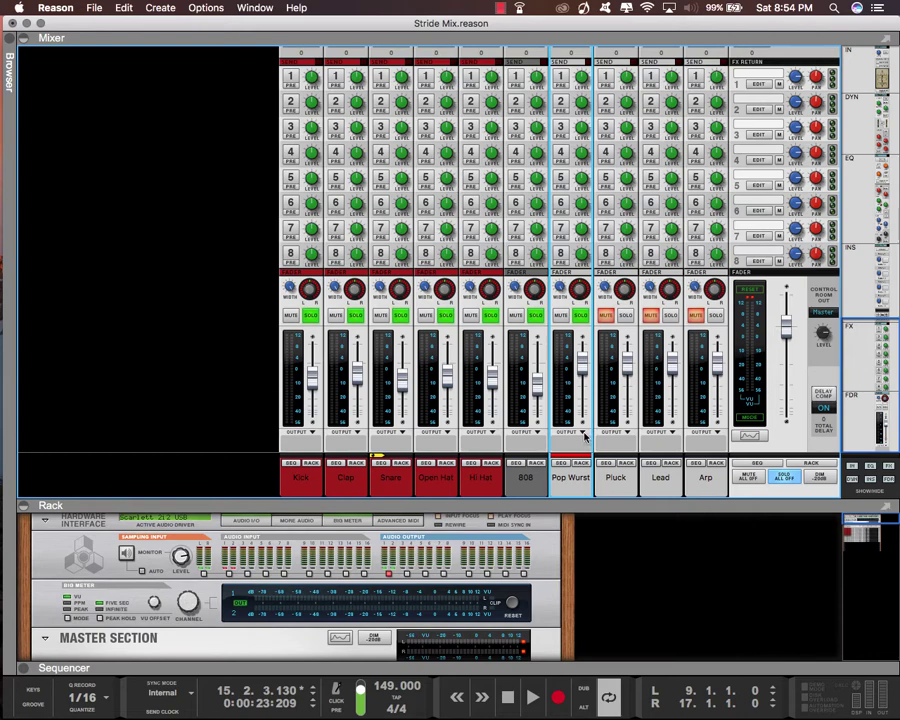
{"action": "key", "text": "space"}
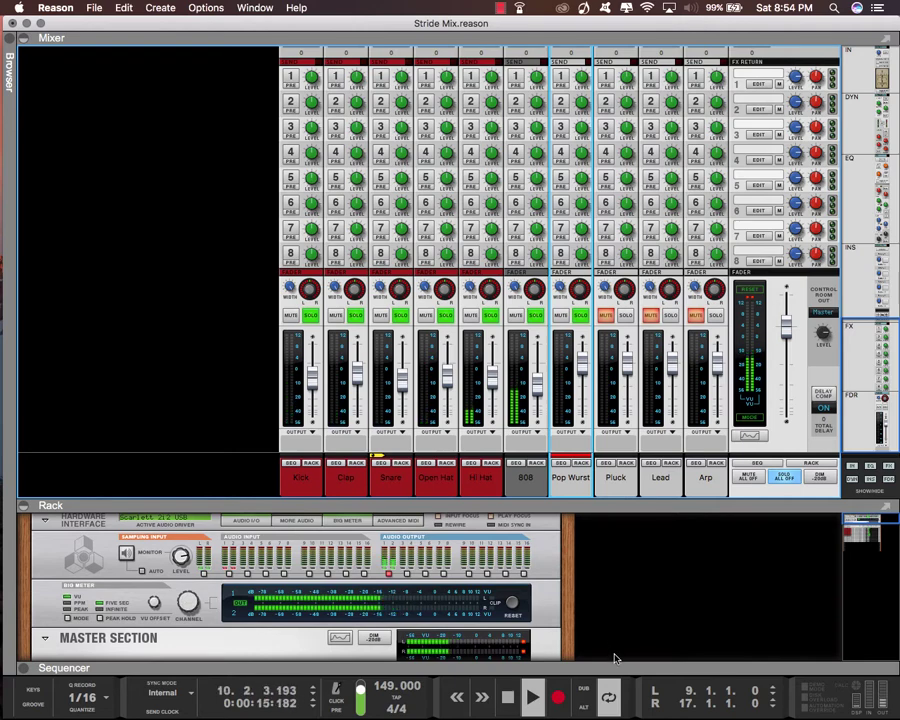
{"action": "key", "text": "F7"}
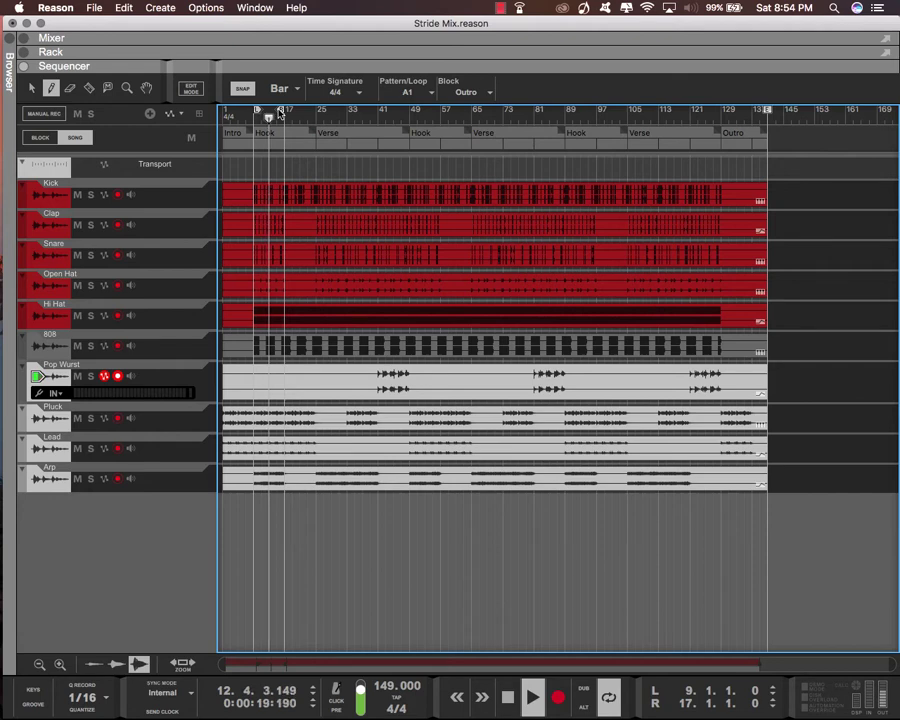
{"action": "left_click", "coordinate": [379, 118], "text": "super"}
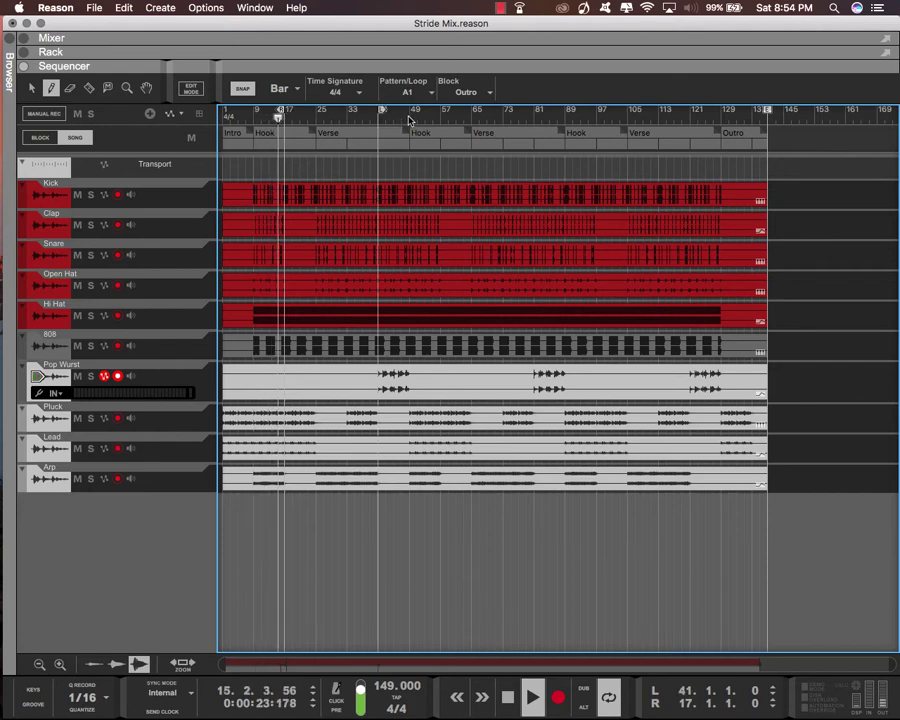
{"action": "left_click", "coordinate": [409, 118], "text": "alt"}
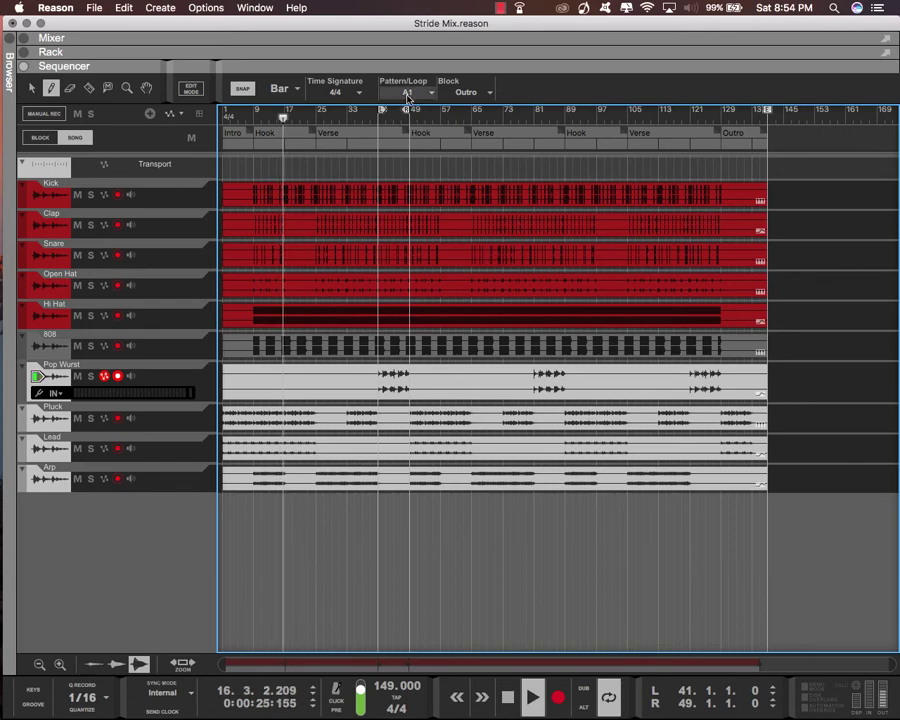
{"action": "key", "text": "alt+Left"}
{"action": "key", "text": "F5"}
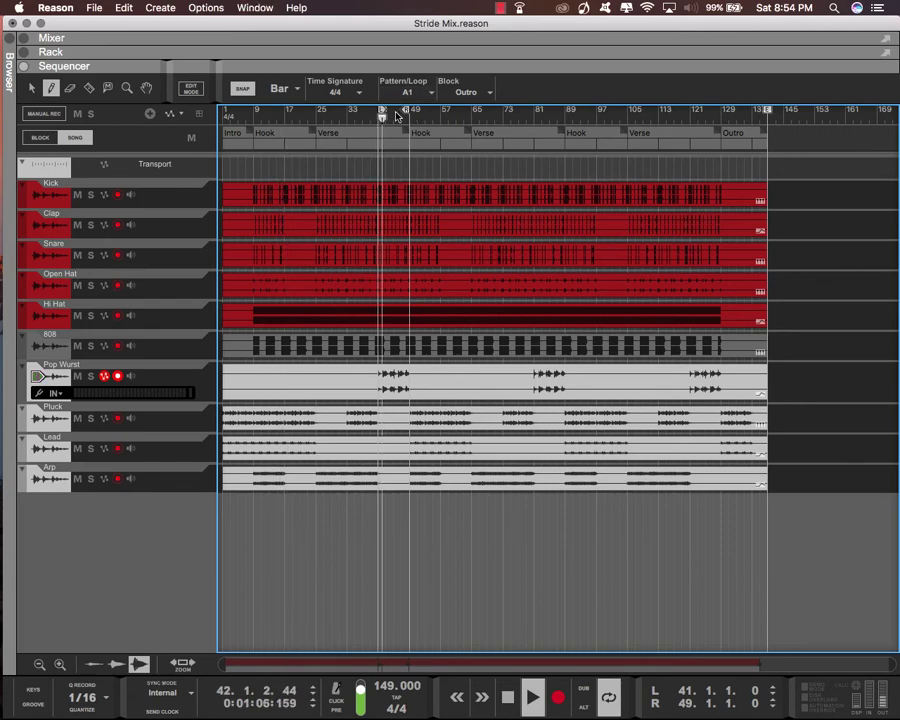
{"action": "key", "text": "F6"}
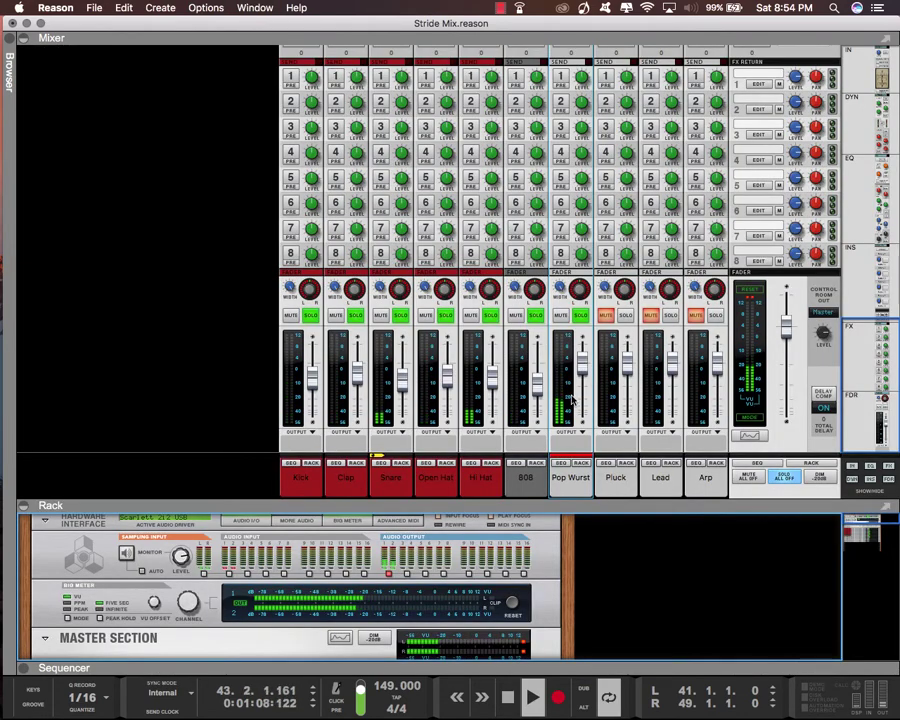
Lower the Pop Wurst channel's level to about -13.7 dB
{"action": "left_click_drag", "start_coordinate": [582, 368], "coordinate": [587, 387]}
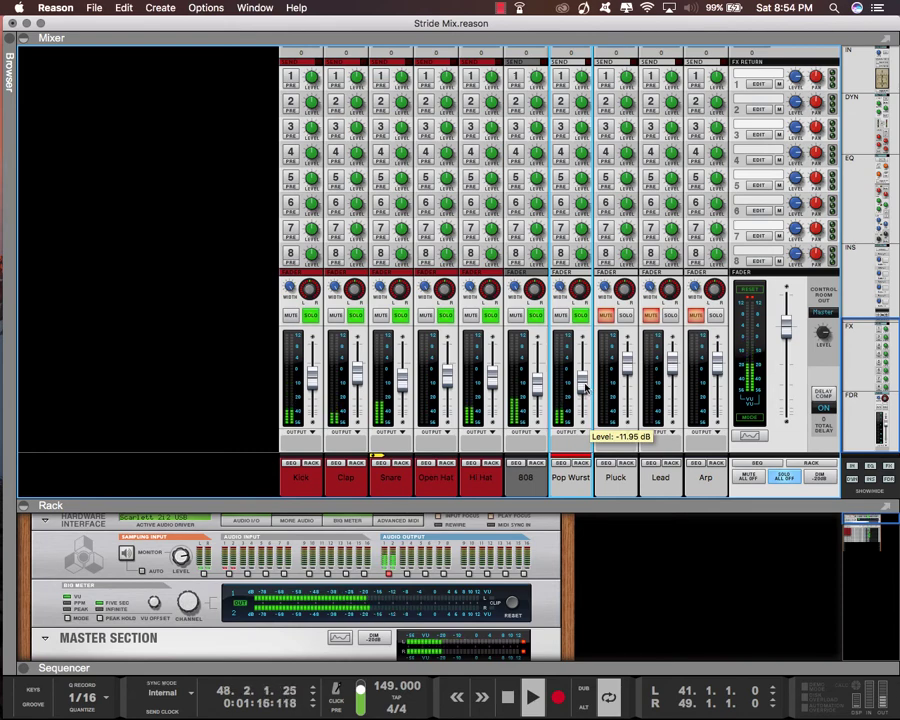
{"action": "left_click_drag", "start_coordinate": [587, 388], "coordinate": [587, 389]}
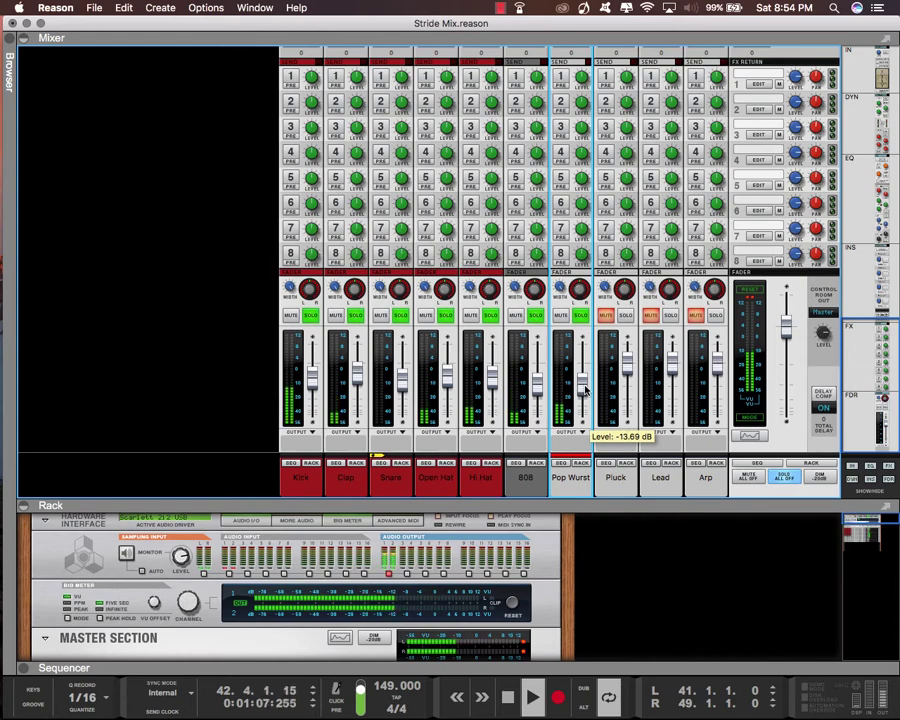
{"action": "left_click_drag", "start_coordinate": [585, 390], "coordinate": [585, 389]}
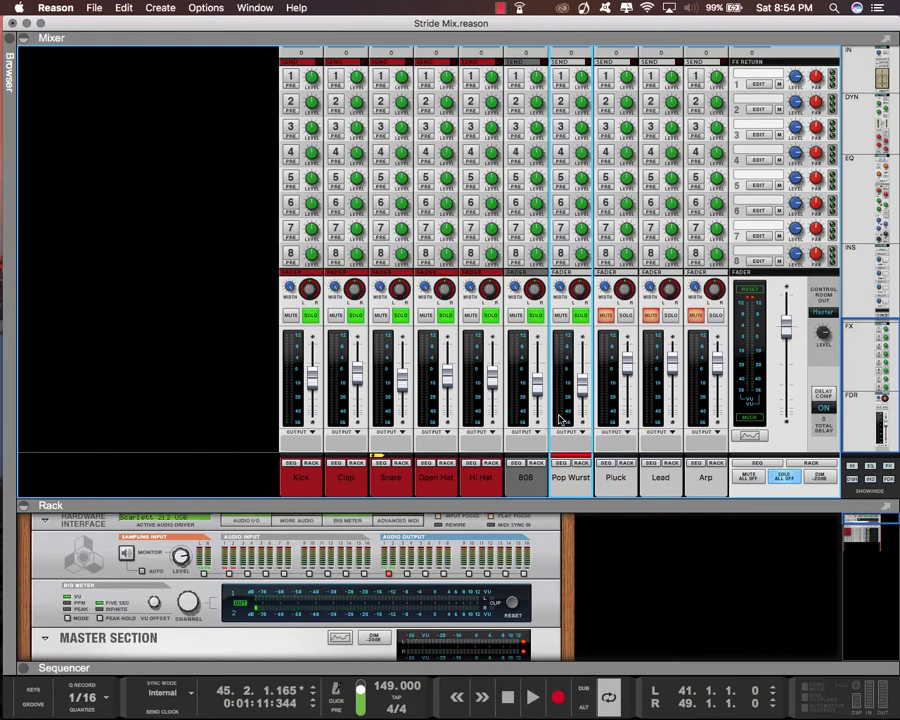
Maximize the rack, unfold the Pop Wurst audio track device and show its insert FX section
{"action": "double_click", "coordinate": [591, 506]}
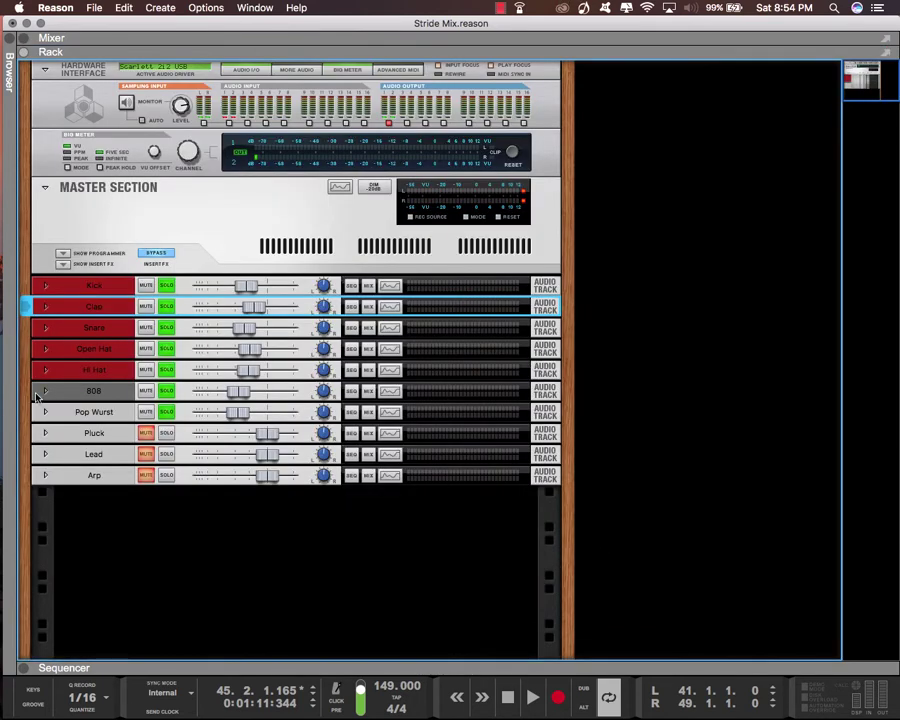
{"action": "left_click", "coordinate": [44, 411]}
{"action": "left_click", "coordinate": [44, 411]}
{"action": "left_click", "coordinate": [44, 411]}
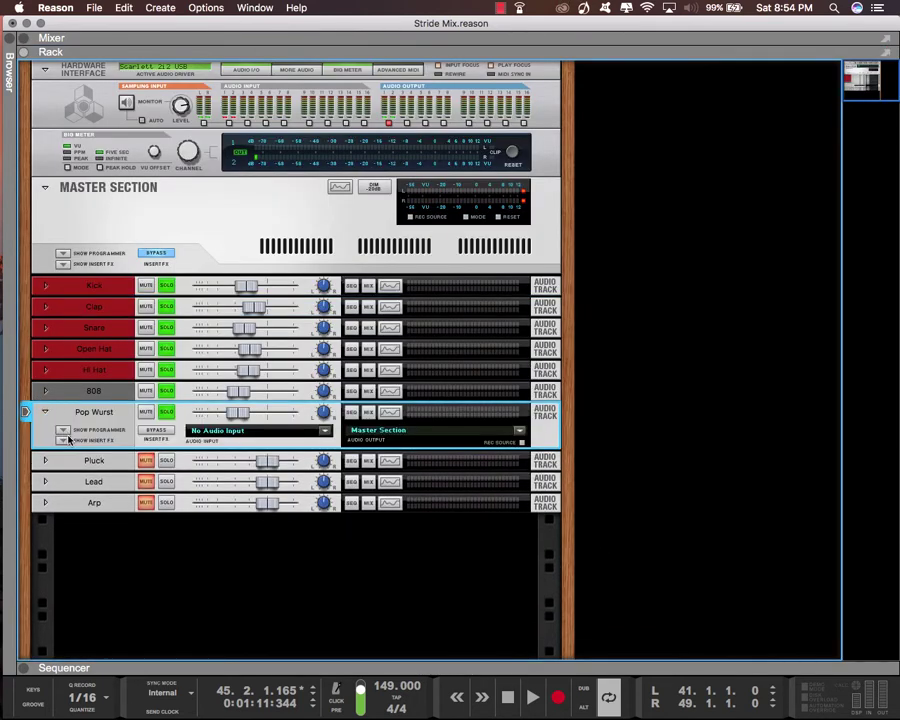
{"action": "left_click", "coordinate": [62, 441]}
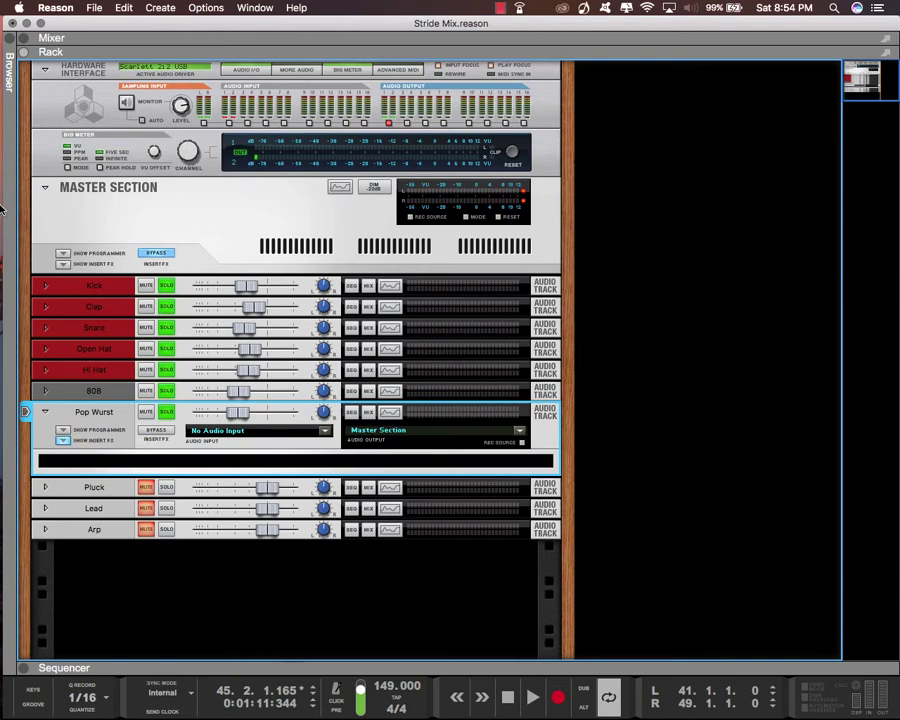
Load the Spreader!!!.cmb patch from the Sound Library's Templates > Patches folder as a Pop Wurst insert effect and hide the browser
{"action": "left_click", "coordinate": [7, 52]}
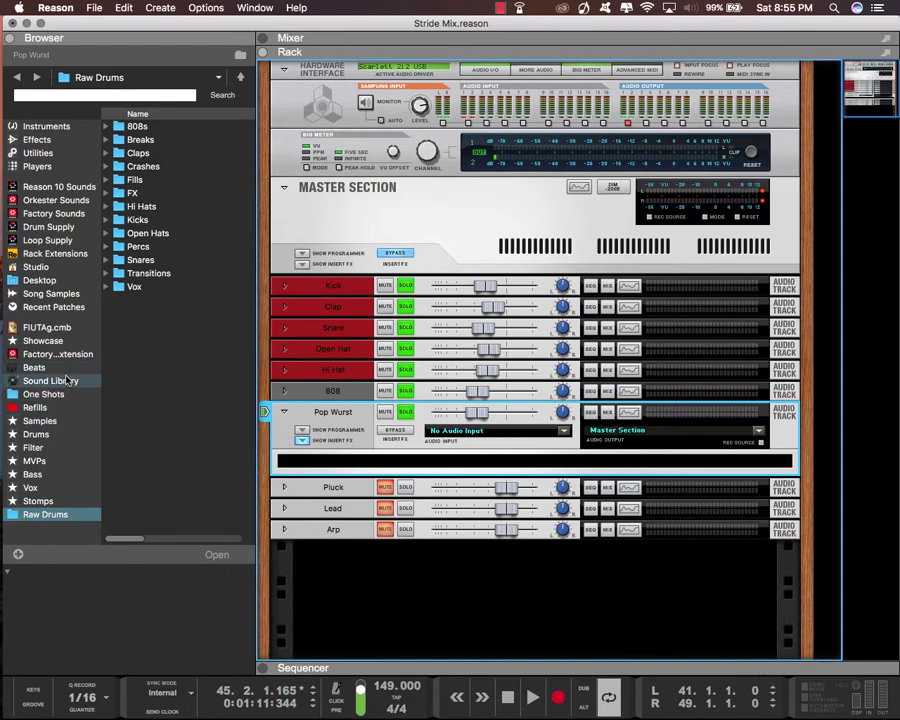
{"action": "left_click", "coordinate": [60, 381]}
{"action": "double_click", "coordinate": [147, 273]}
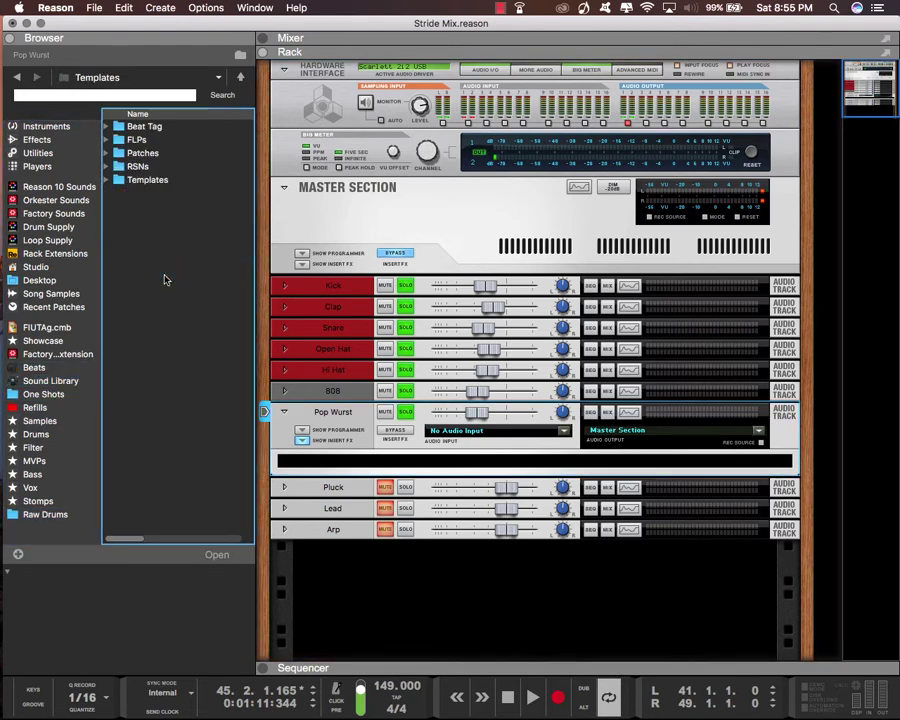
{"action": "double_click", "coordinate": [150, 152]}
{"action": "left_click_drag", "start_coordinate": [158, 140], "coordinate": [336, 457]}
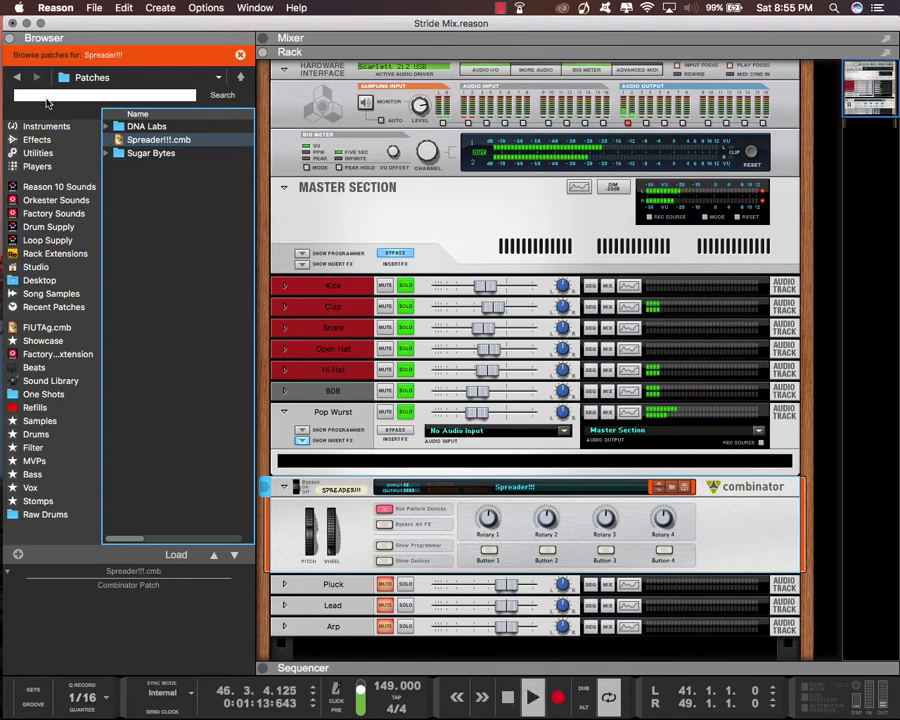
{"action": "key", "text": "F3"}
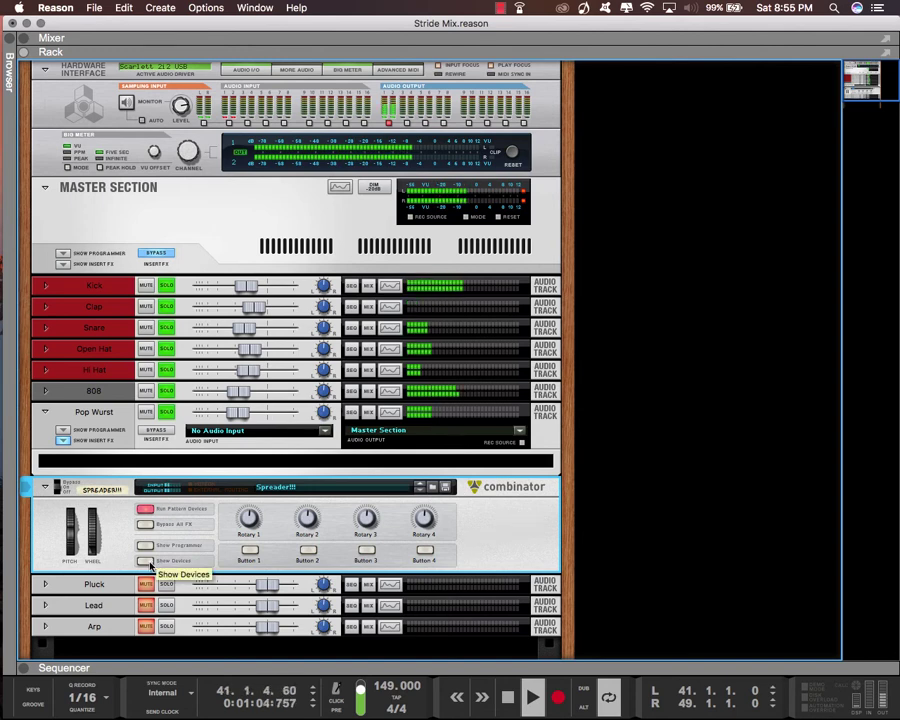
Apply Camo.jpg from the Trapdrops Combinator folder as the backdrop of the Spreader!!! Combinator
{"action": "right_click", "coordinate": [507, 533]}
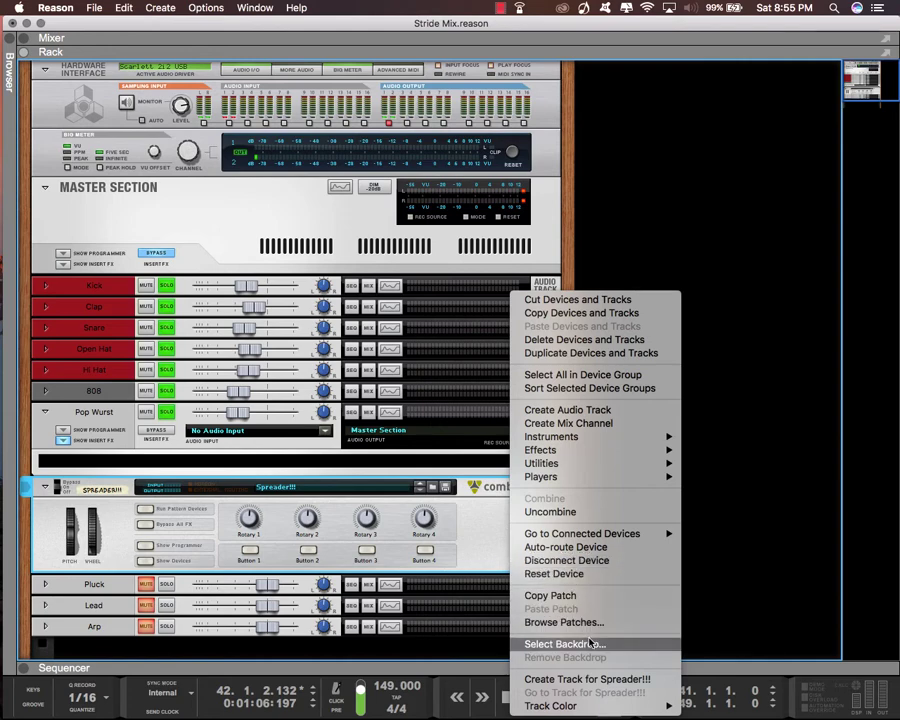
{"action": "left_click", "coordinate": [590, 644]}
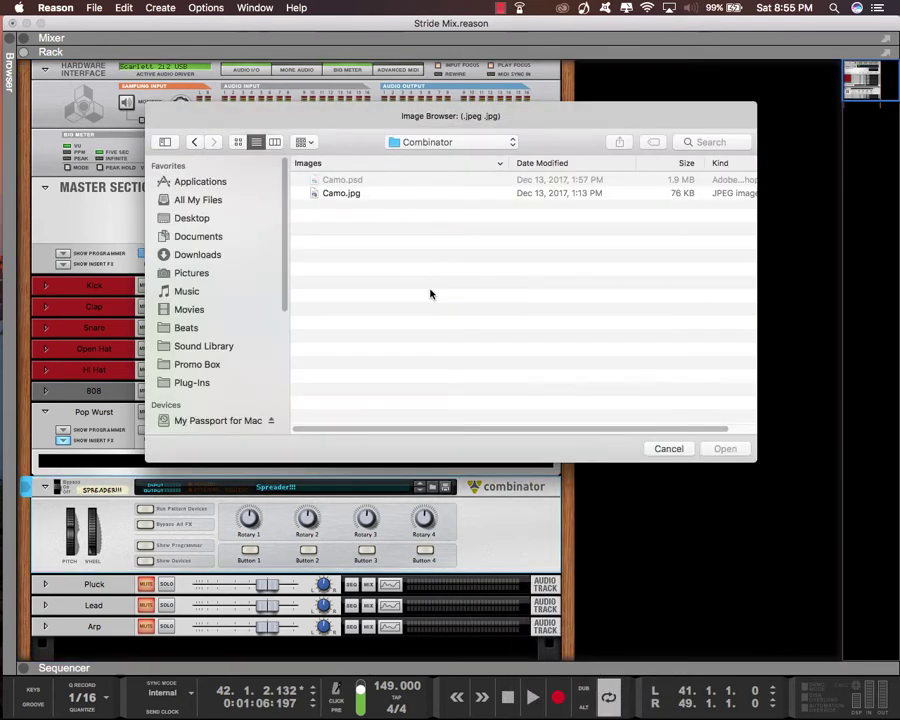
{"action": "left_click", "coordinate": [462, 142]}
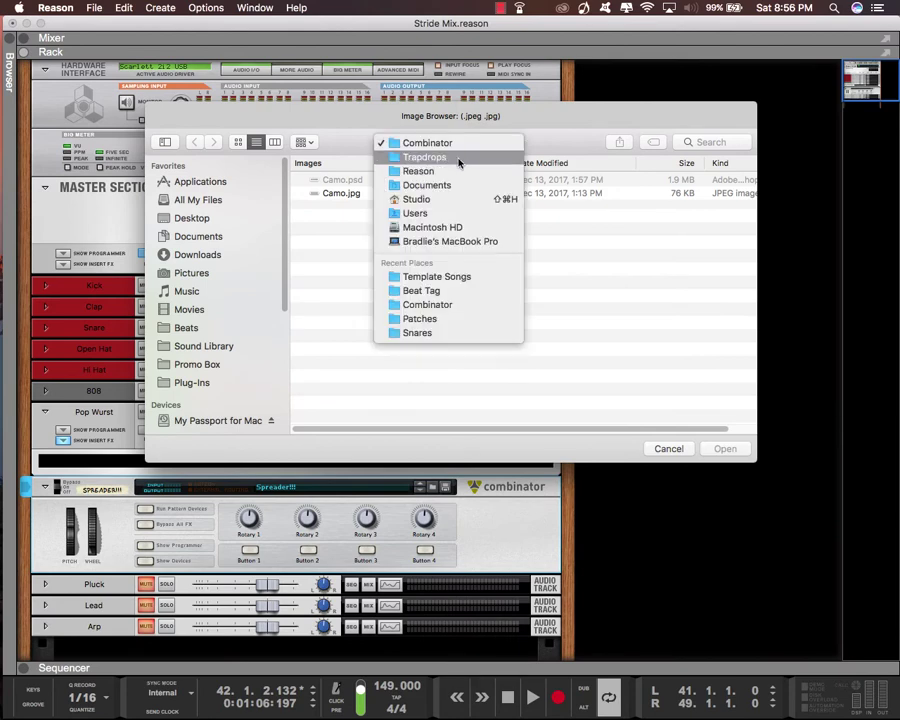
{"action": "left_click", "coordinate": [458, 158]}
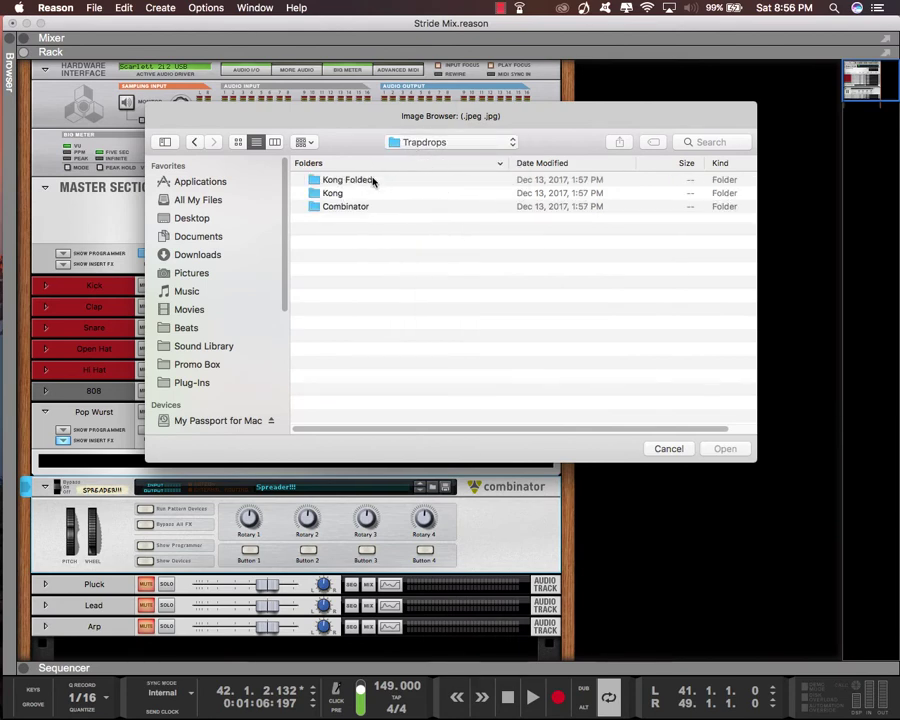
{"action": "double_click", "coordinate": [372, 207]}
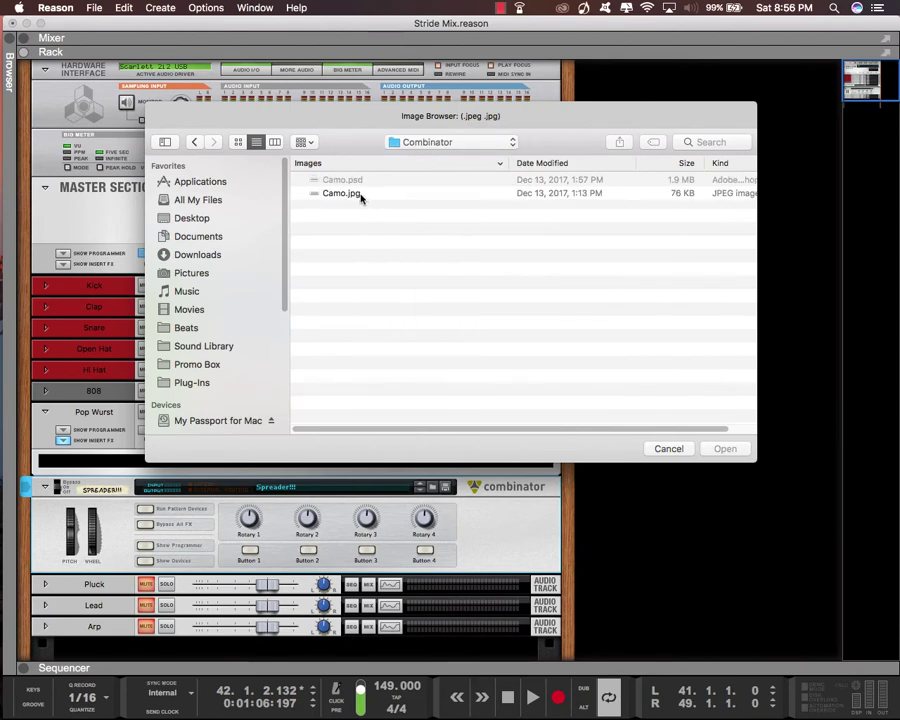
{"action": "left_click", "coordinate": [360, 196]}
{"action": "left_click", "coordinate": [723, 449]}
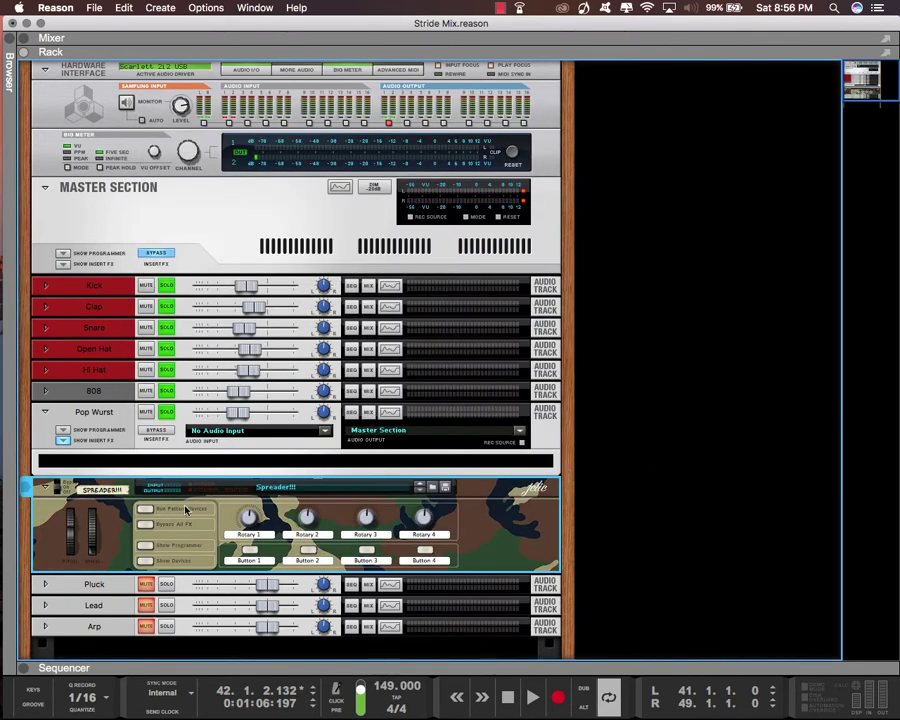
Play the loop in the maximized mixer, lower the Pop Wurst fader a little further, and solo the Pluck channel
{"action": "key", "text": "space"}
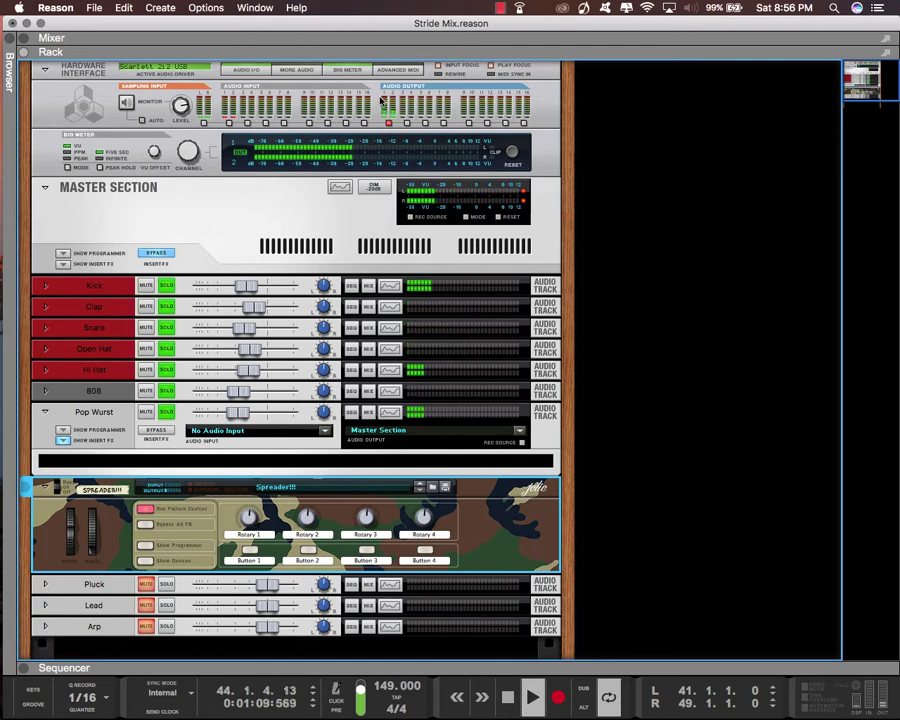
{"action": "key", "text": "F5+F6+F7"}
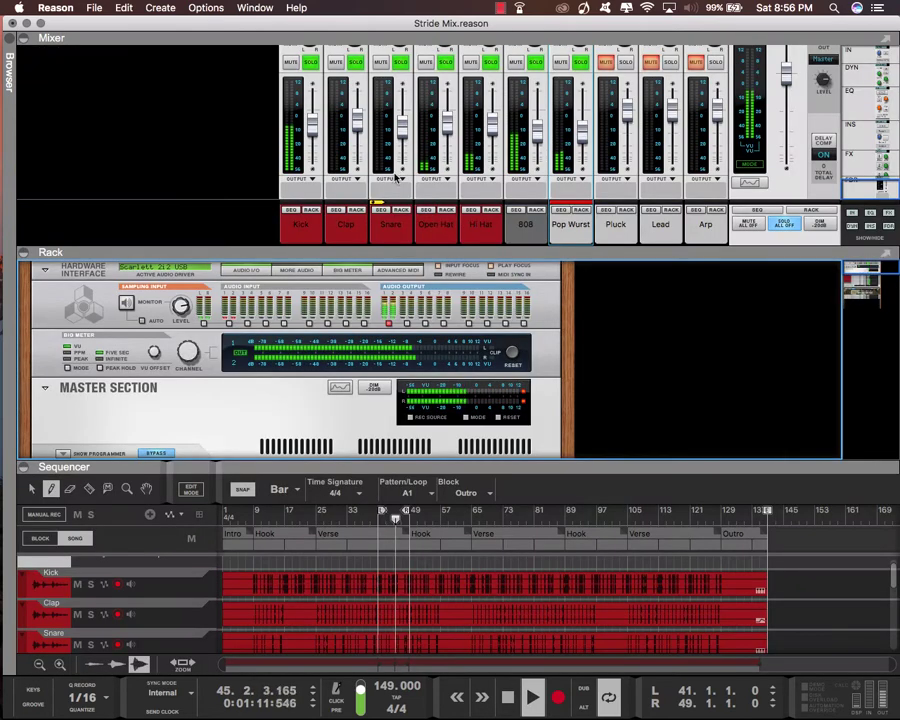
{"action": "key", "text": "F5"}
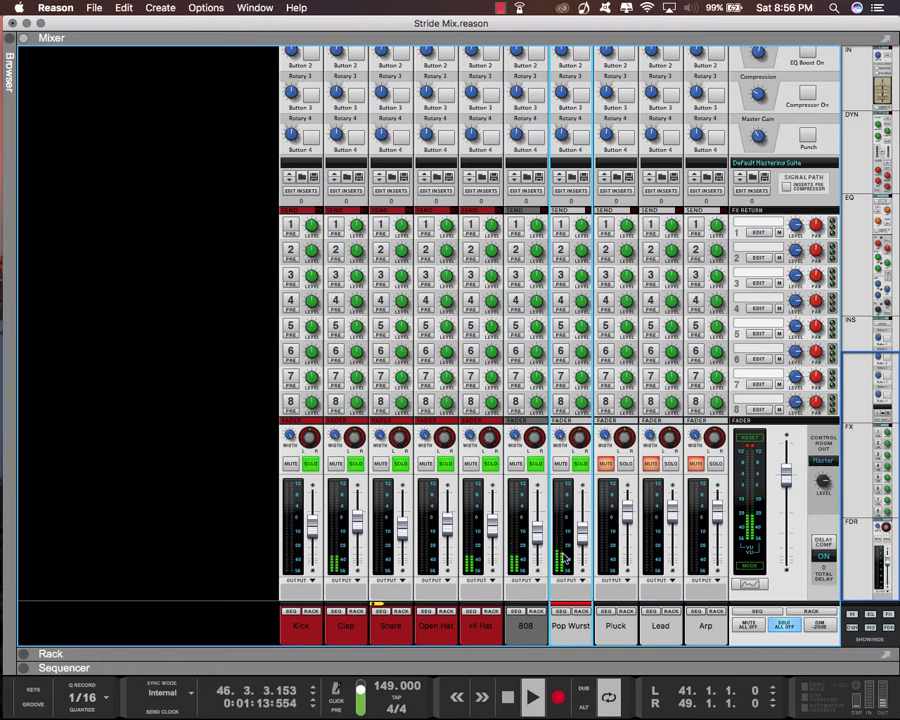
{"action": "left_click_drag", "start_coordinate": [579, 545], "coordinate": [582, 553]}
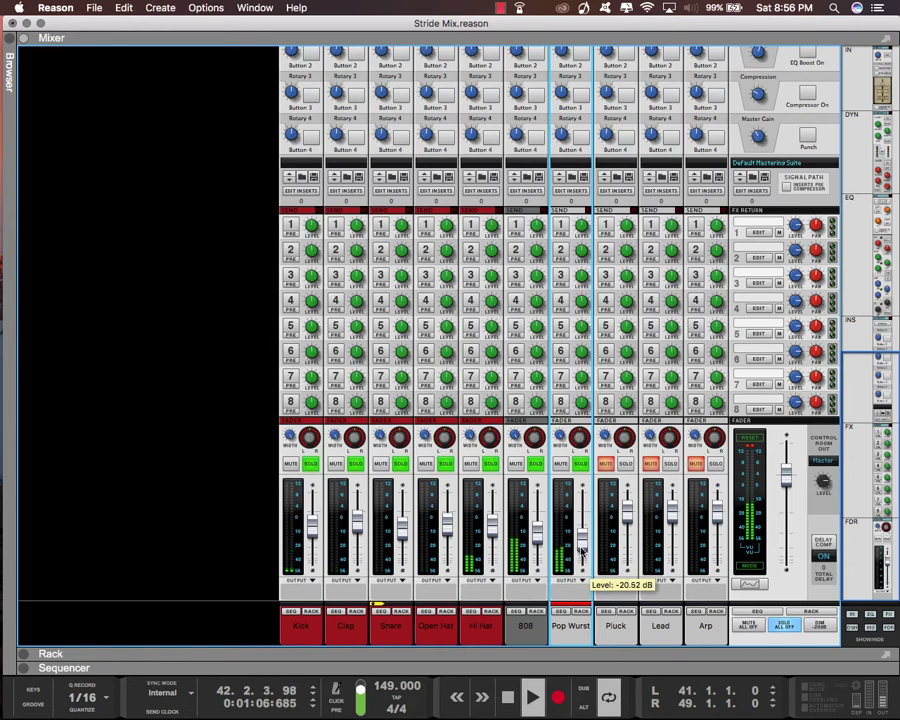
{"action": "left_click", "coordinate": [627, 465]}
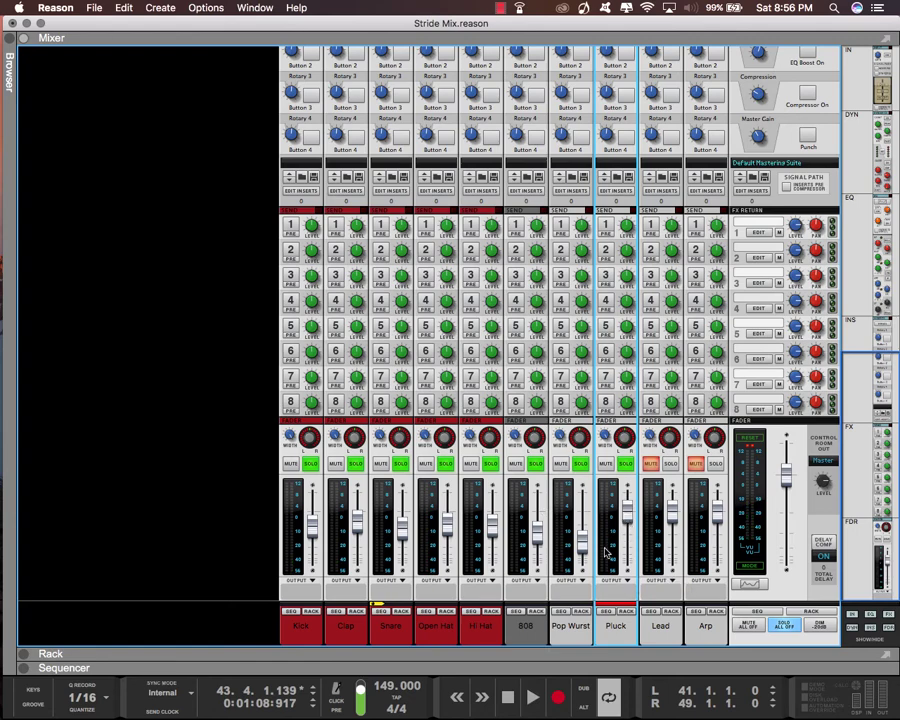
Show the devices inside the Spreader!!! Combinator and flip the rack to examine their cable routing
{"action": "double_click", "coordinate": [618, 653]}
{"action": "scroll", "coordinate": [145, 453], "scroll_direction": "down", "scroll_amount": 4}
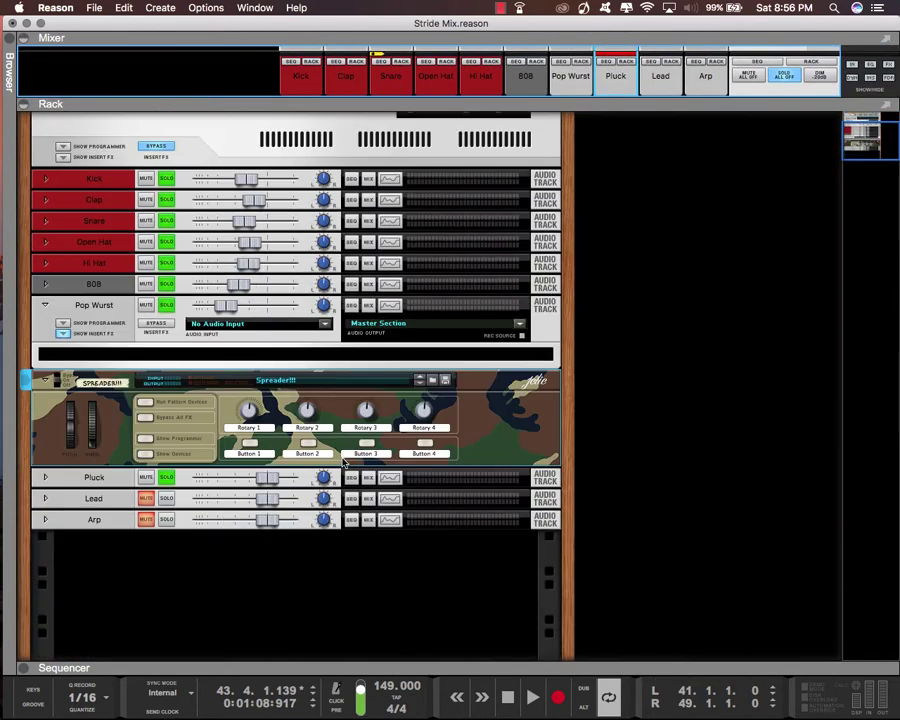
{"action": "left_click", "coordinate": [145, 451]}
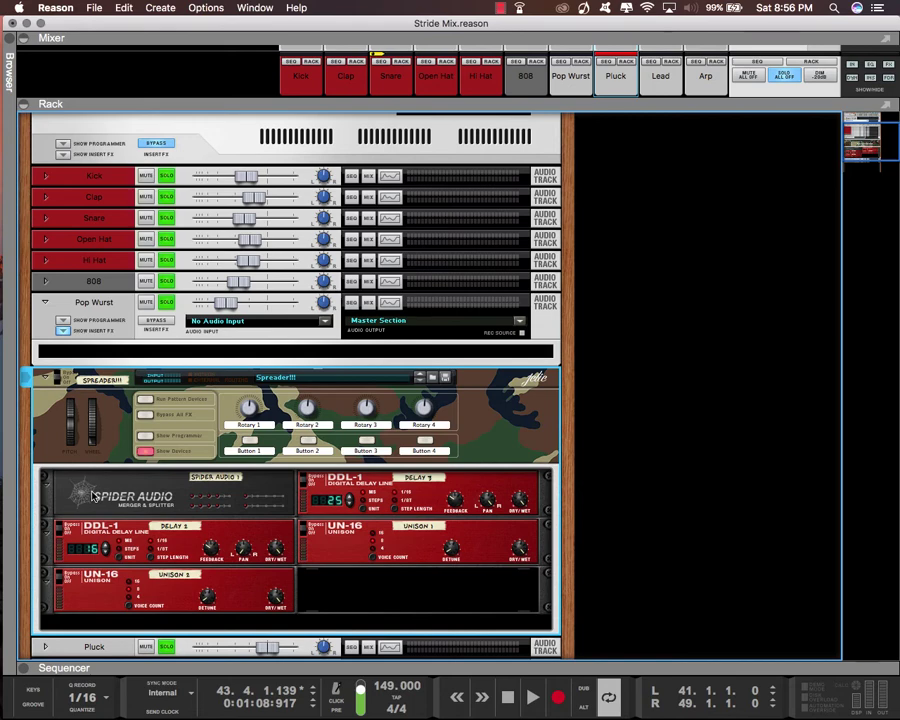
{"action": "key", "text": "Tab"}
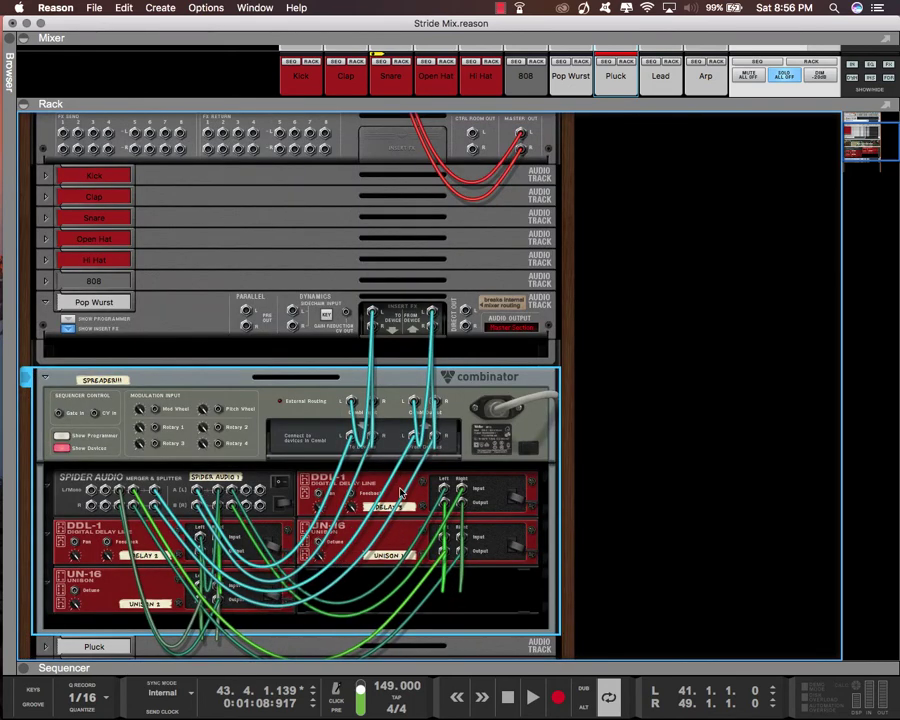
Examine the front controls and rear cabling of the Spider Audio, DDL-1 delays and UN-16 Unisons inside the Spreader!!! Combinator
{"action": "key", "text": "Tab"}
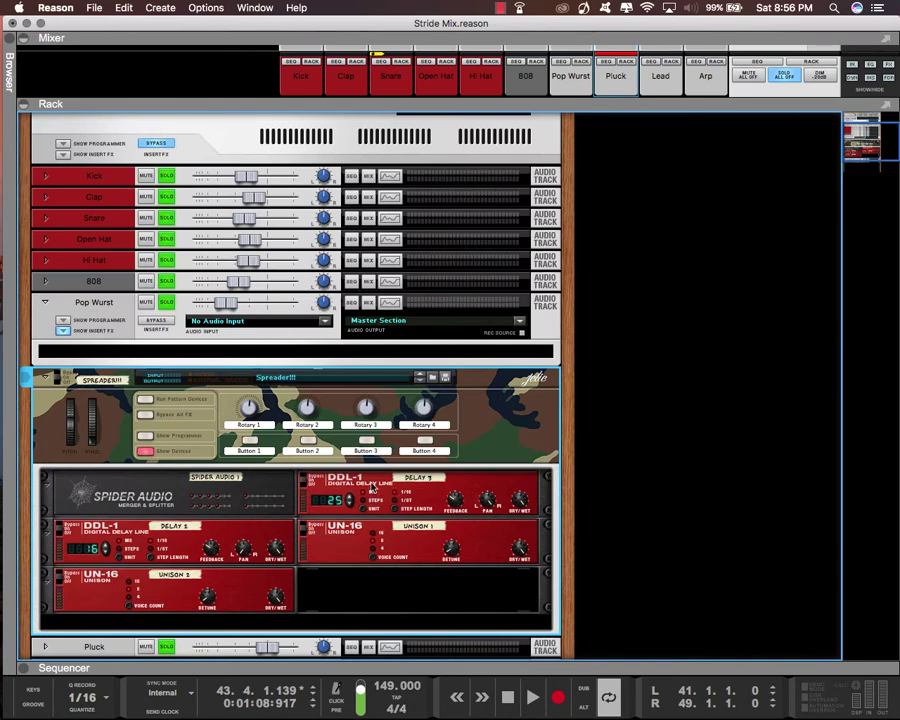
{"action": "key", "text": "Tab"}
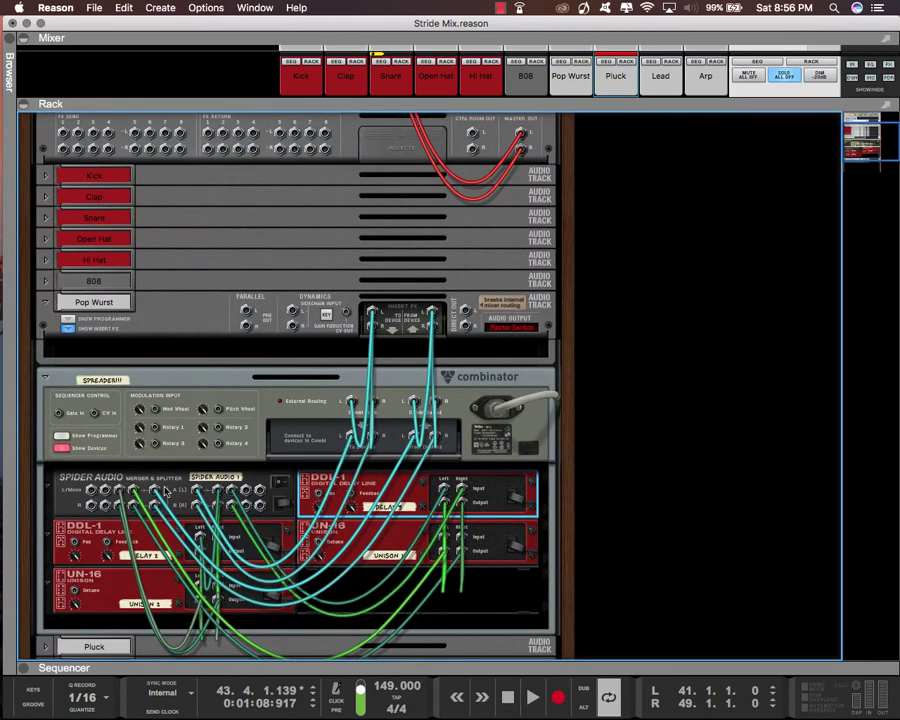
{"action": "left_click", "coordinate": [103, 523]}
{"action": "key", "text": "Tab"}
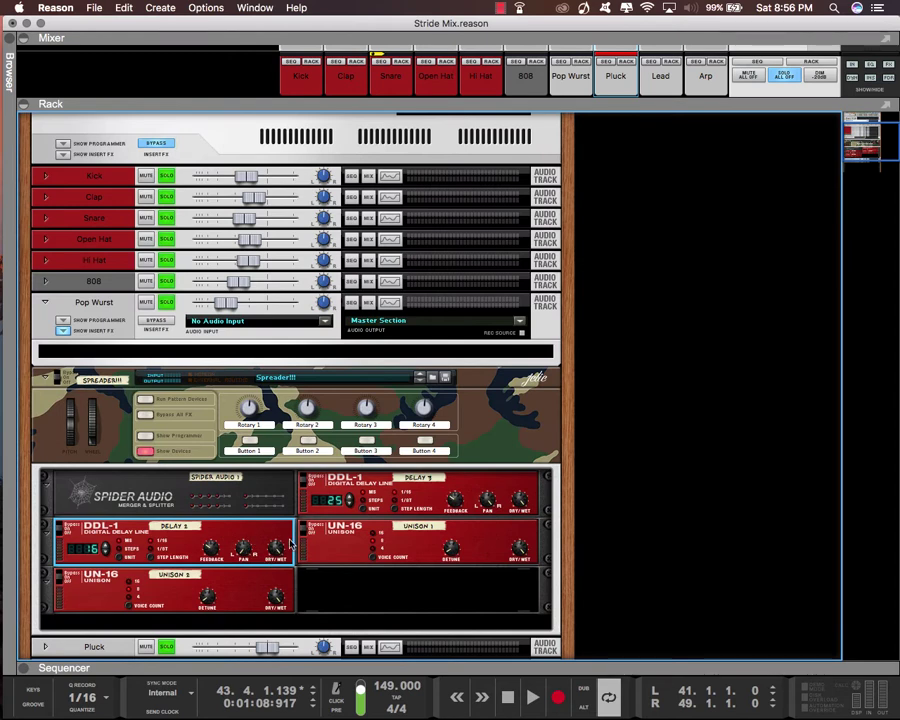
{"action": "left_click", "coordinate": [336, 563]}
{"action": "left_click", "coordinate": [232, 592]}
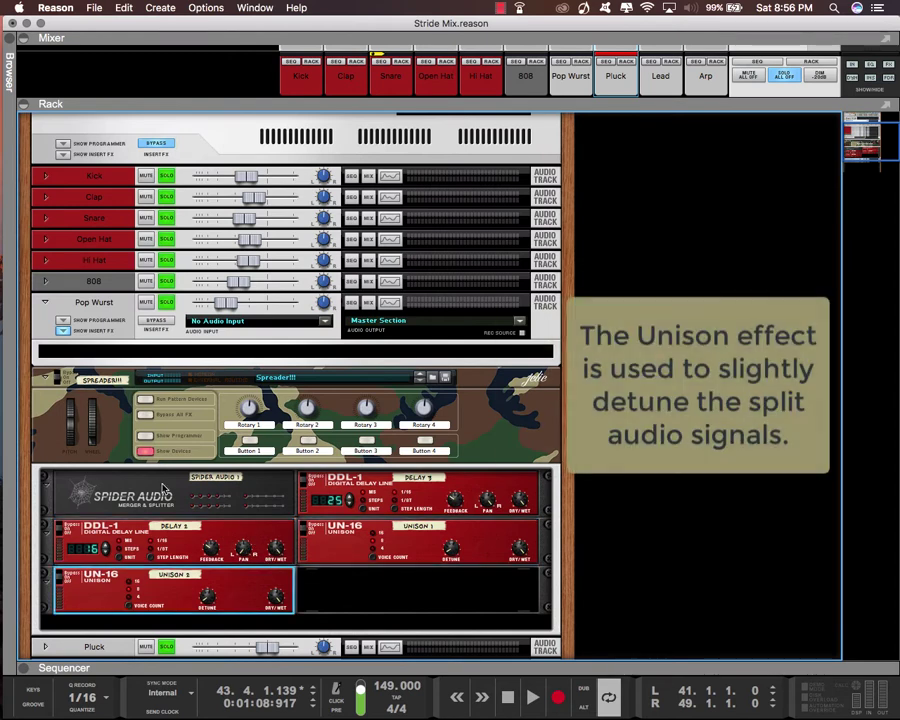
{"action": "left_click", "coordinate": [152, 486]}
{"action": "key", "text": "Tab"}
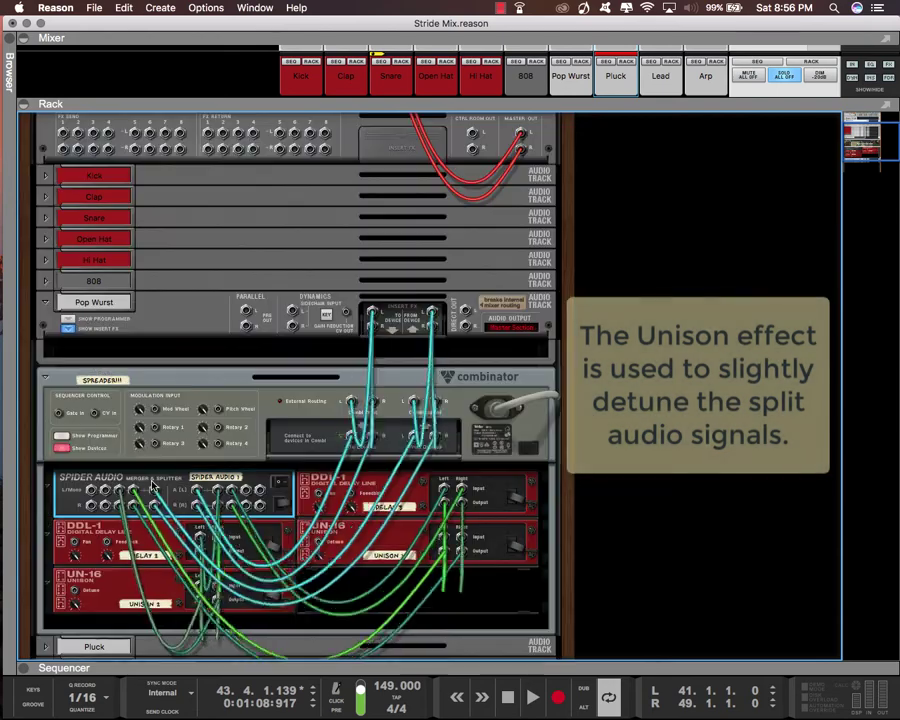
{"action": "key", "text": "Tab"}
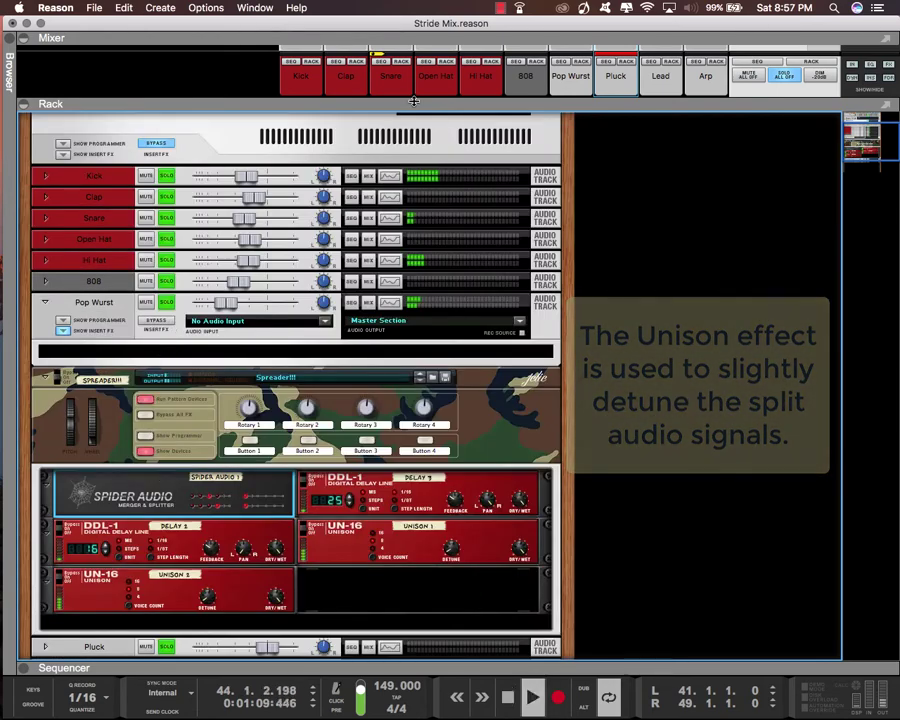
Set the loop to run from bar 49 to bar 65 and show the mixer full size
{"action": "left_click_drag", "start_coordinate": [414, 102], "coordinate": [451, 478]}
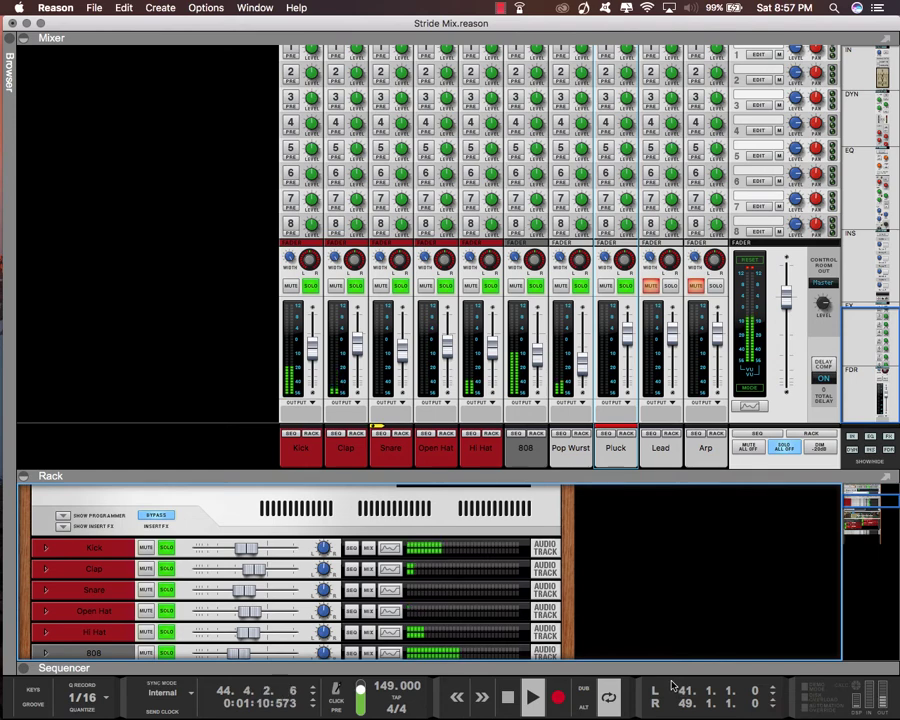
{"action": "key", "text": "F7"}
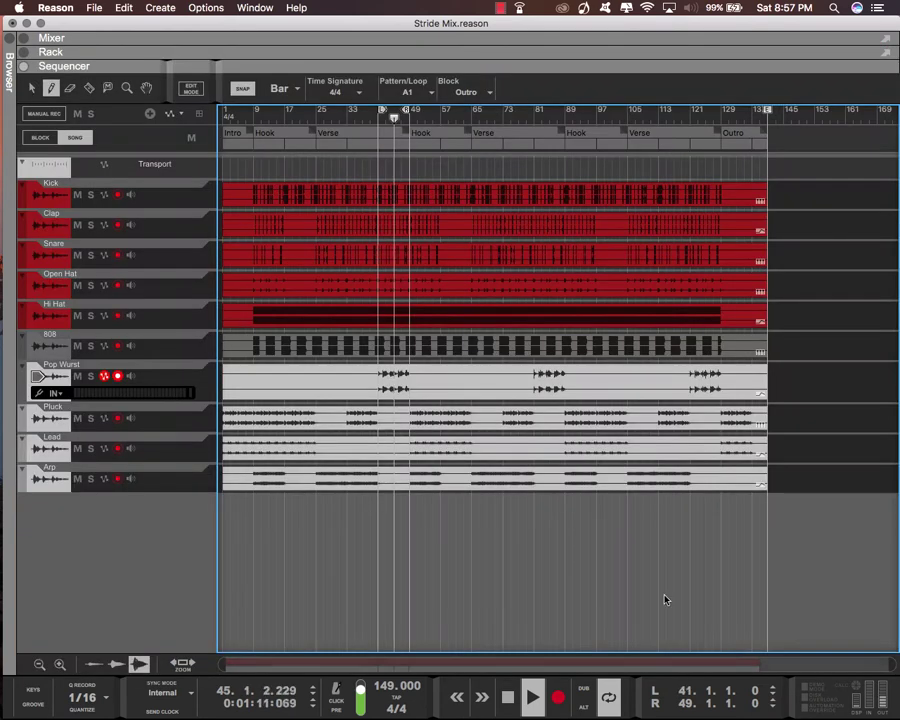
{"action": "left_click", "coordinate": [409, 111], "text": "alt"}
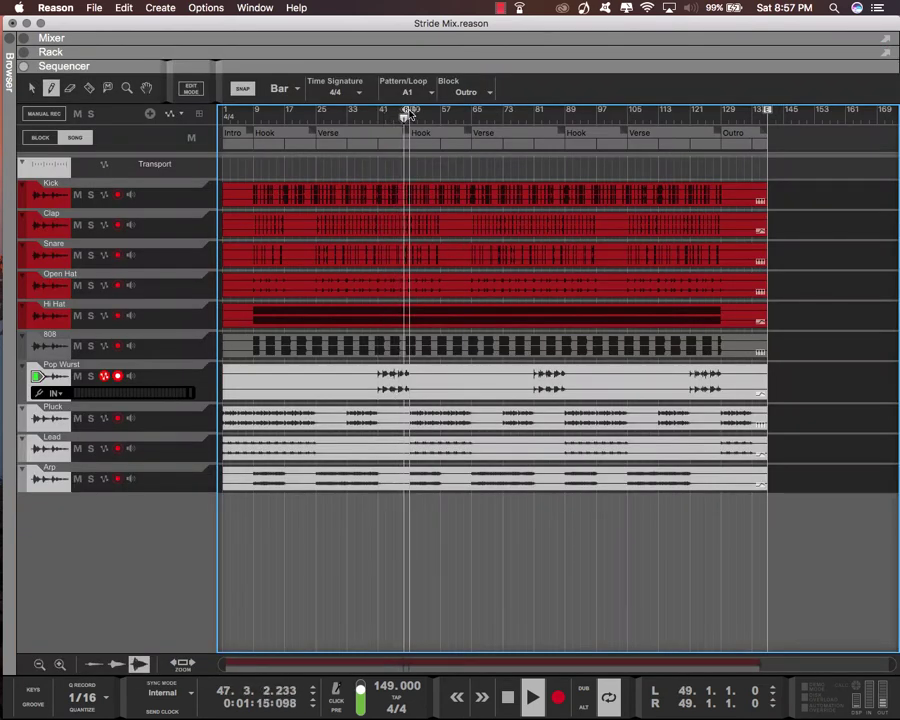
{"action": "left_click", "coordinate": [471, 119], "text": "super"}
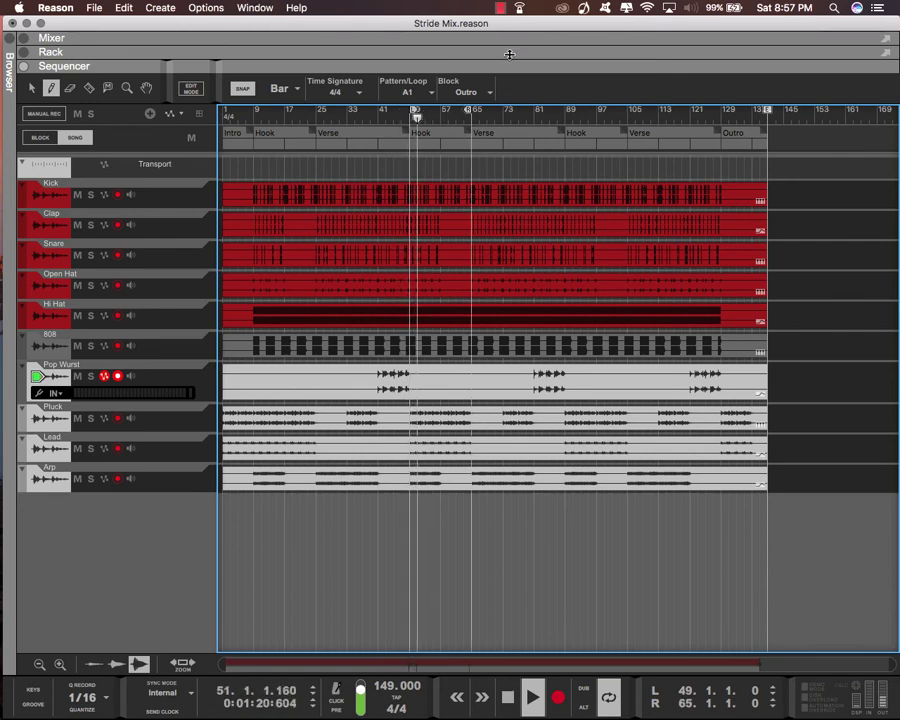
{"action": "key", "text": "F6"}
{"action": "key", "text": "F5"}
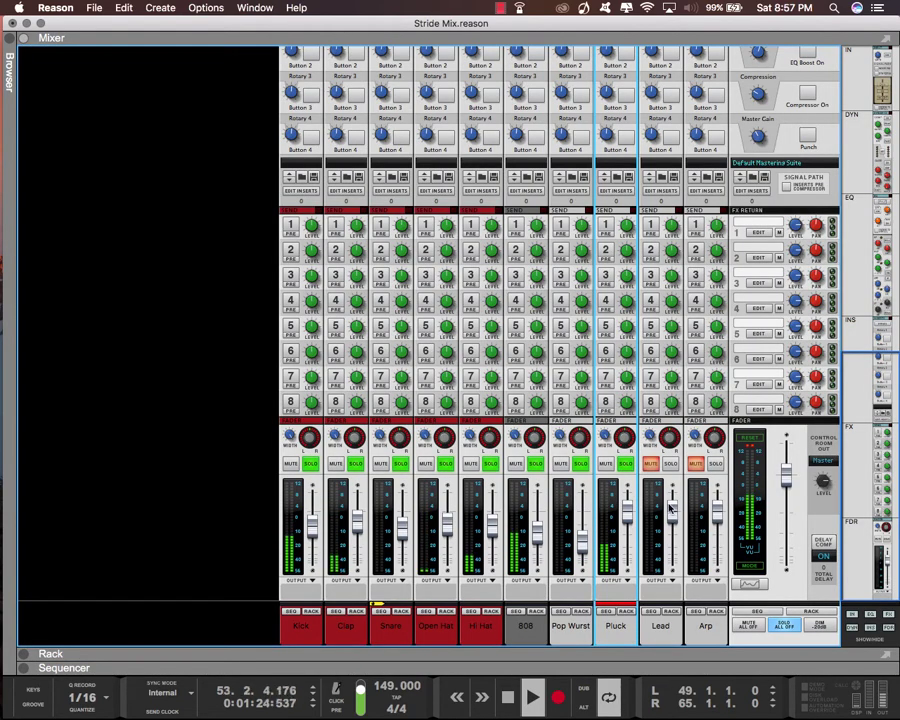
Lower the Pluck fader to about -16.88 dB, and lower the Lead fader while replaying the section from bar 49
{"action": "left_click_drag", "start_coordinate": [629, 522], "coordinate": [630, 542]}
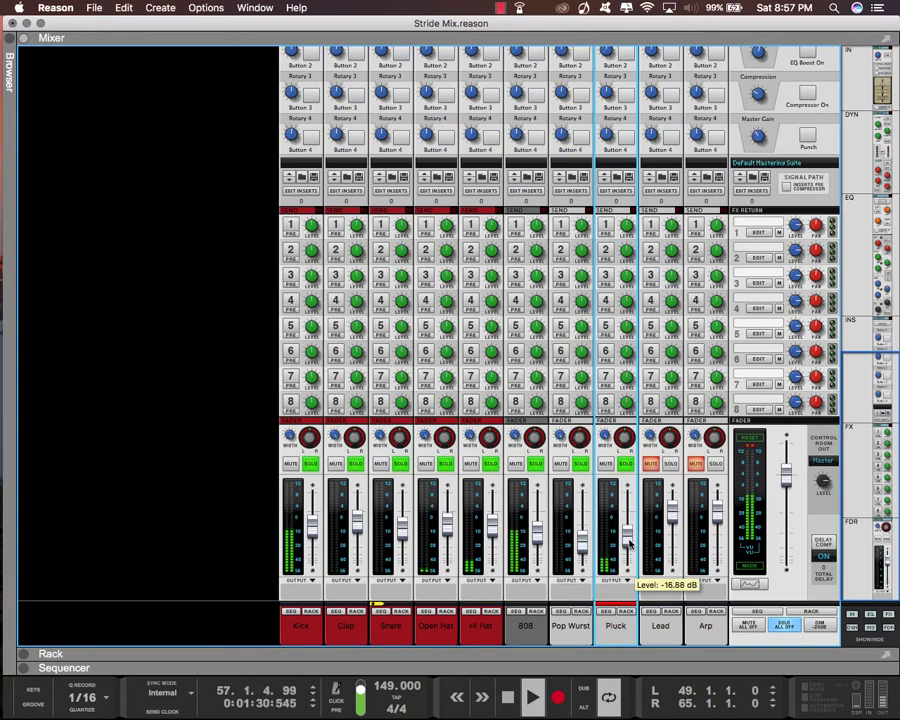
{"action": "left_click_drag", "start_coordinate": [596, 666], "coordinate": [596, 464]}
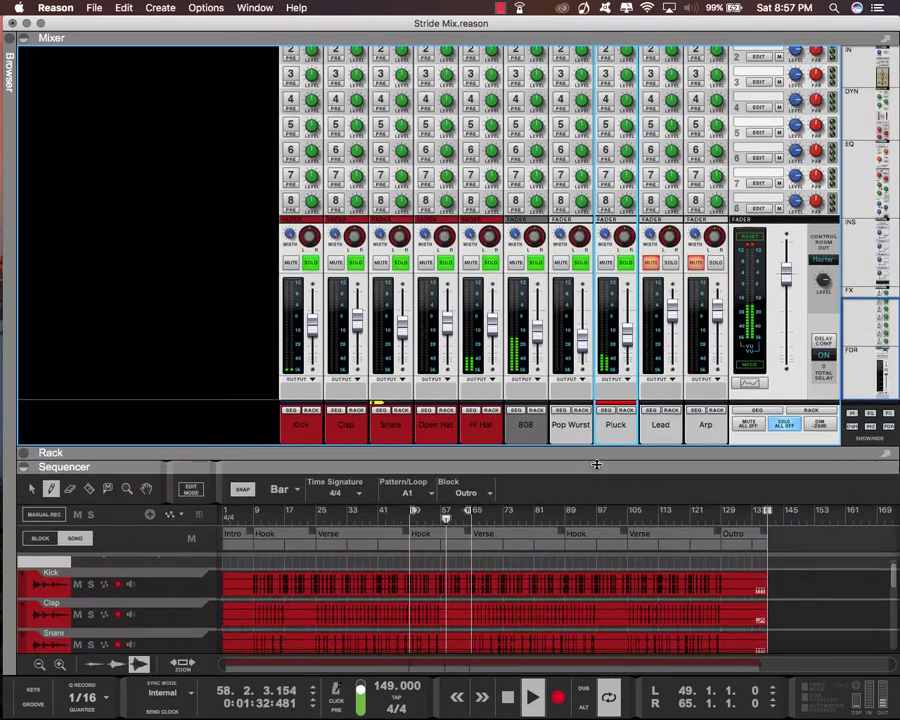
{"action": "left_click", "coordinate": [400, 512]}
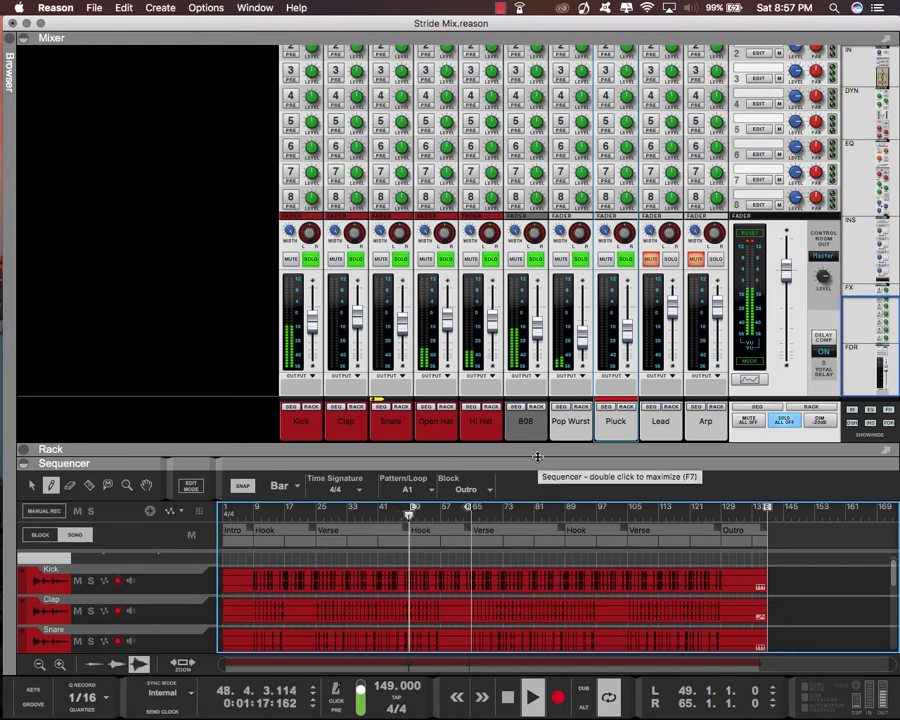
{"action": "left_click_drag", "start_coordinate": [672, 306], "coordinate": [672, 336]}
Solo the Arp channel and lower its fader with looping switched off
{"action": "left_click", "coordinate": [716, 259]}
{"action": "left_click_drag", "start_coordinate": [485, 463], "coordinate": [485, 270]}
{"action": "scroll", "coordinate": [485, 522], "scroll_direction": "down", "scroll_amount": 3}
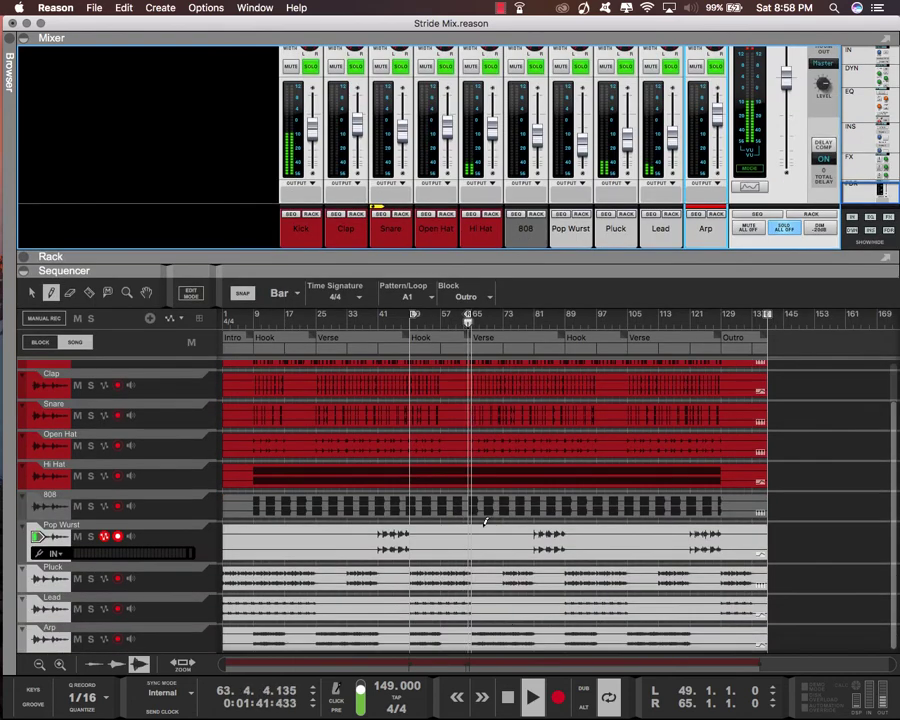
{"action": "key", "text": "l"}
{"action": "left_click_drag", "start_coordinate": [717, 118], "coordinate": [717, 142]}
Enlarge the mixer, stop playback and clear the solo on all channels
{"action": "left_click_drag", "start_coordinate": [700, 268], "coordinate": [700, 536]}
{"action": "key", "text": "space"}
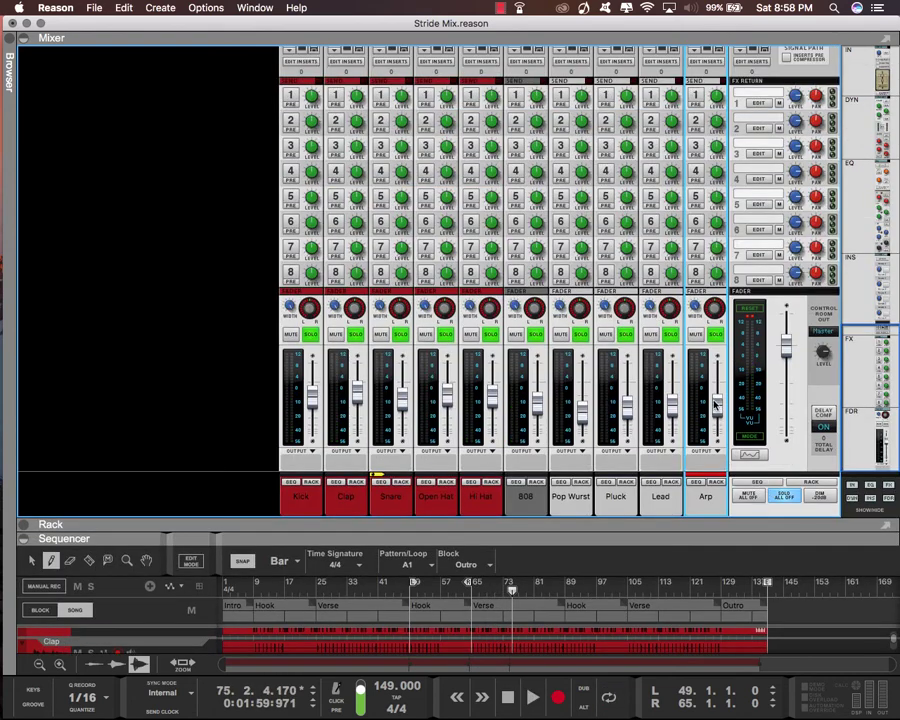
{"action": "left_click", "coordinate": [784, 495]}
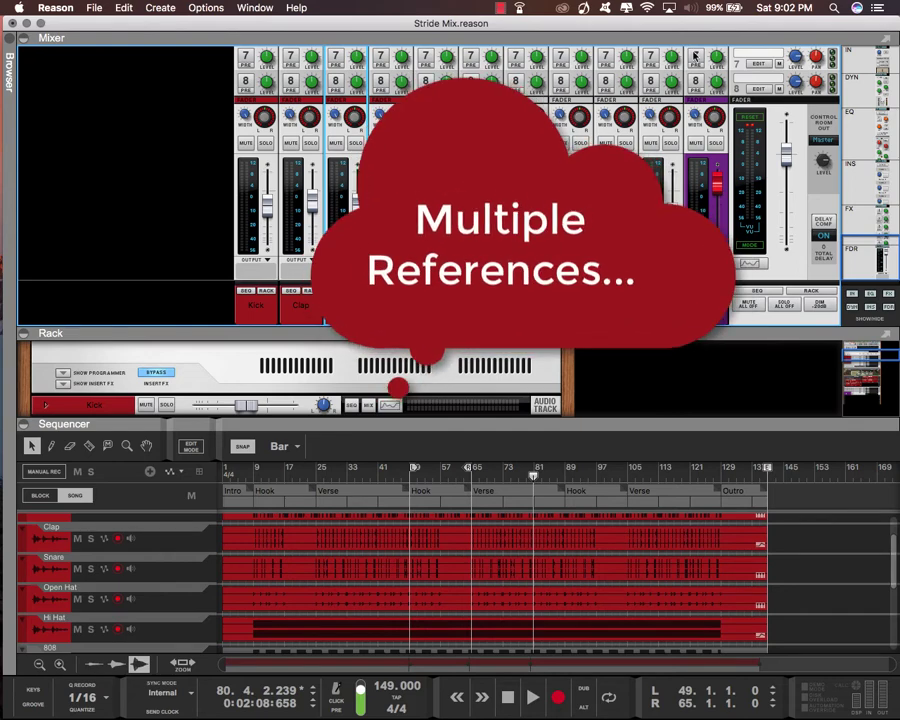
{"action": "left_click", "coordinate": [691, 8]}
{"action": "left_click", "coordinate": [645, 370]}
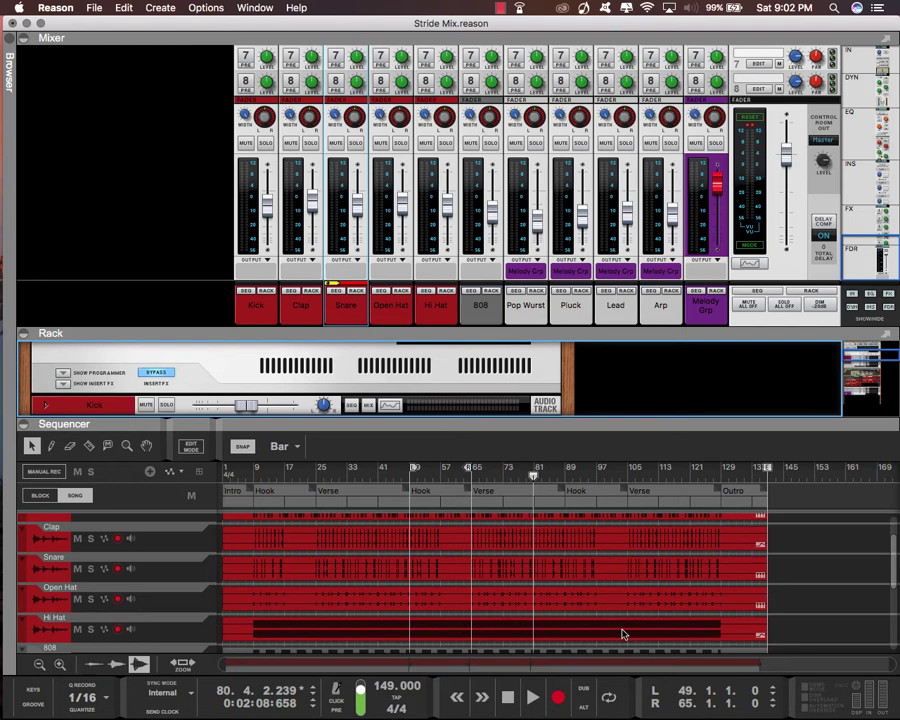
Move the song position to bar 9, the start of the first Hook, and solo the Kick track in an enlarged rack
{"action": "left_click", "coordinate": [508, 699]}
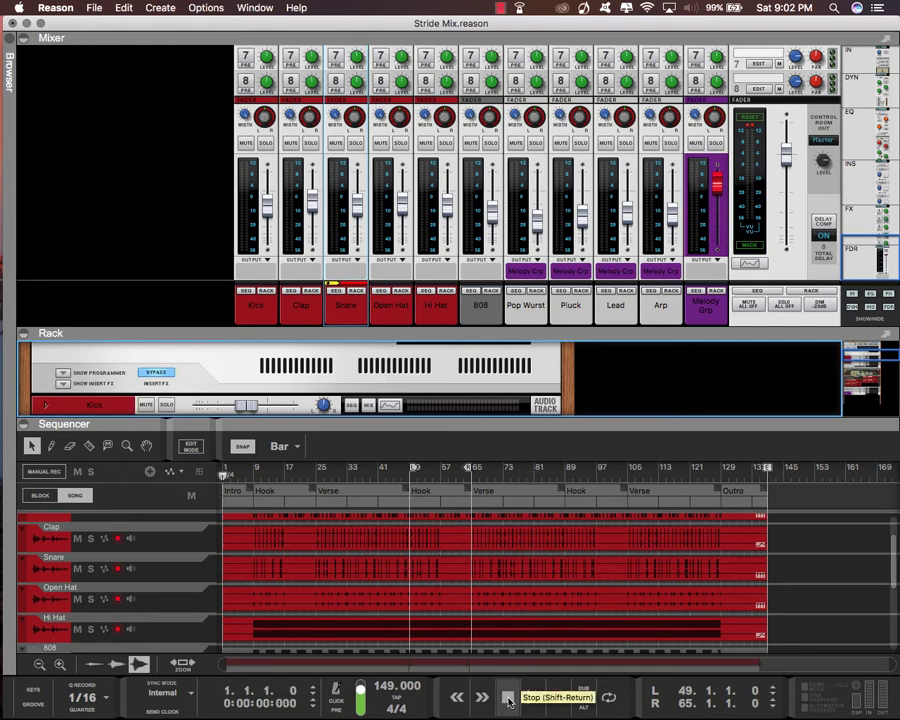
{"action": "left_click", "coordinate": [253, 478]}
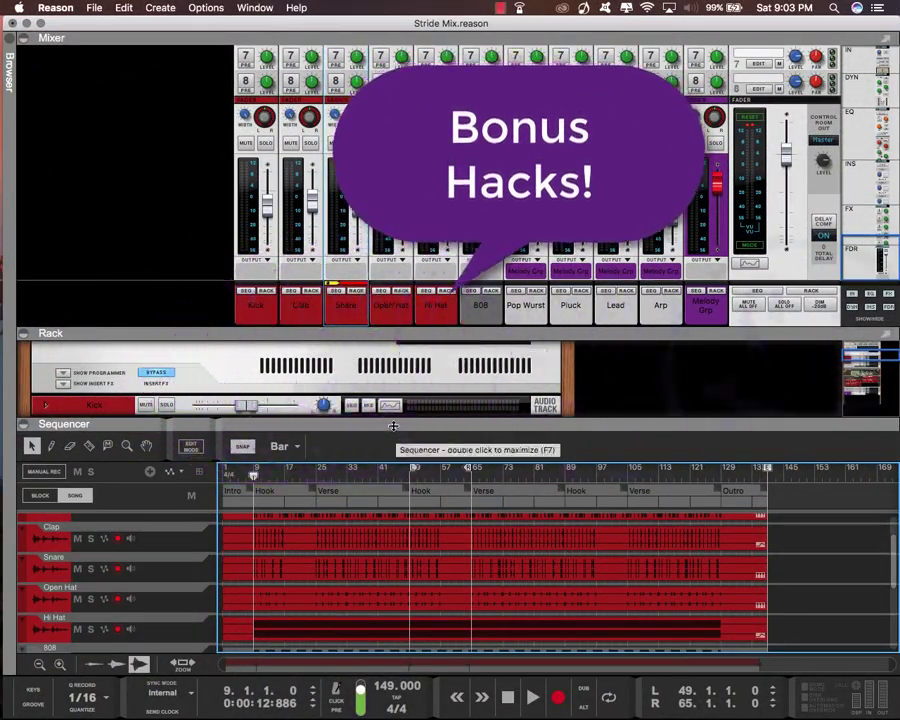
{"action": "left_click_drag", "start_coordinate": [393, 427], "coordinate": [386, 668]}
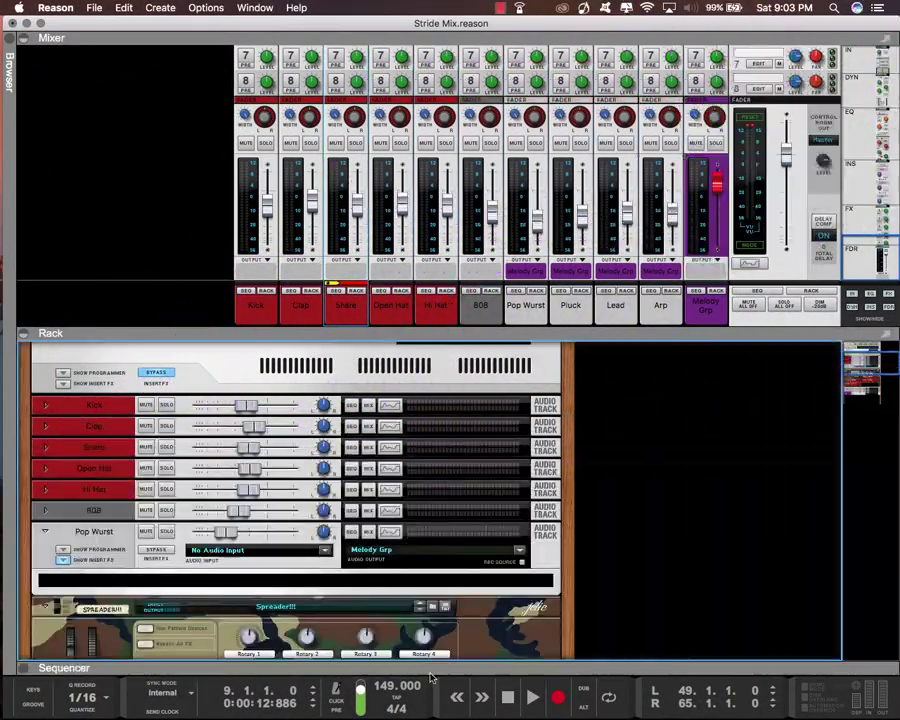
{"action": "left_click", "coordinate": [167, 405]}
Add a Softube Saturation Knob to the Kick track's insert effects and turn up its saturation
{"action": "left_click", "coordinate": [45, 405]}
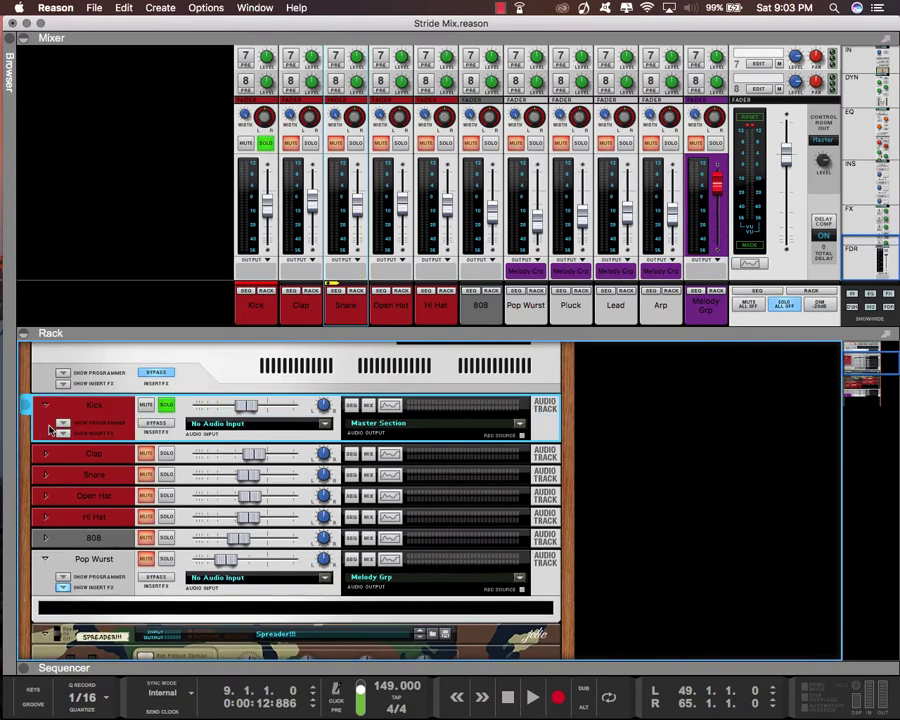
{"action": "left_click", "coordinate": [62, 422]}
{"action": "right_click", "coordinate": [106, 476]}
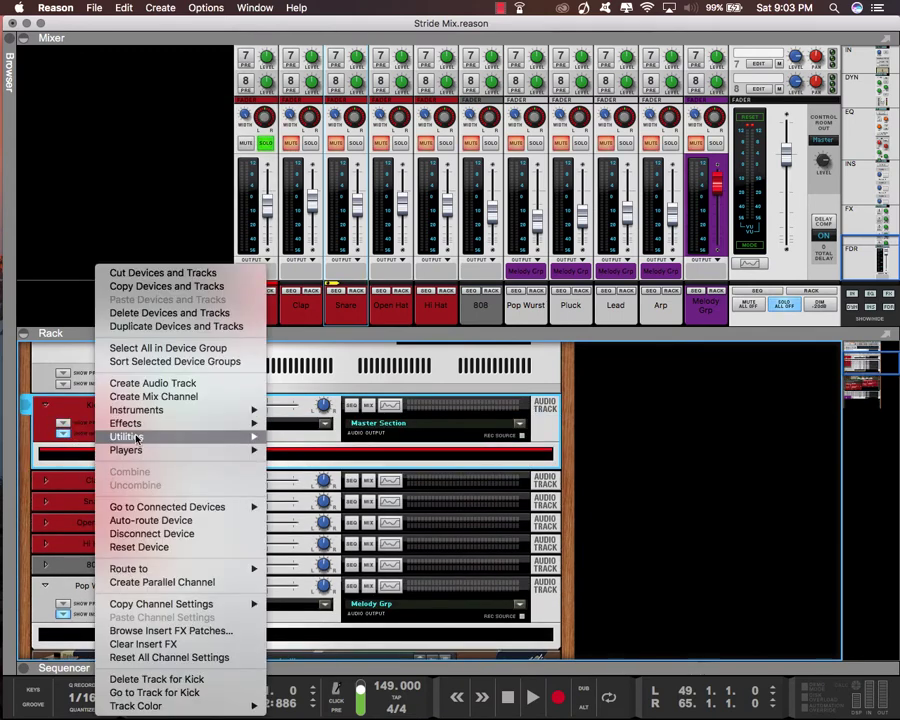
{"action": "mouse_move", "coordinate": [253, 425]}
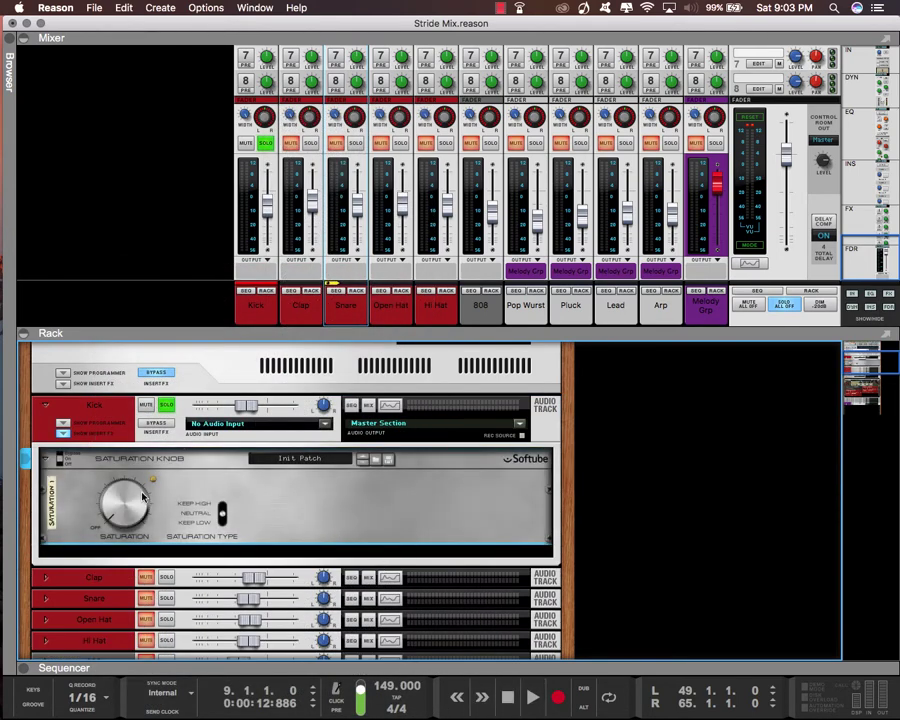
{"action": "left_click_drag", "start_coordinate": [127, 514], "coordinate": [119, 482]}
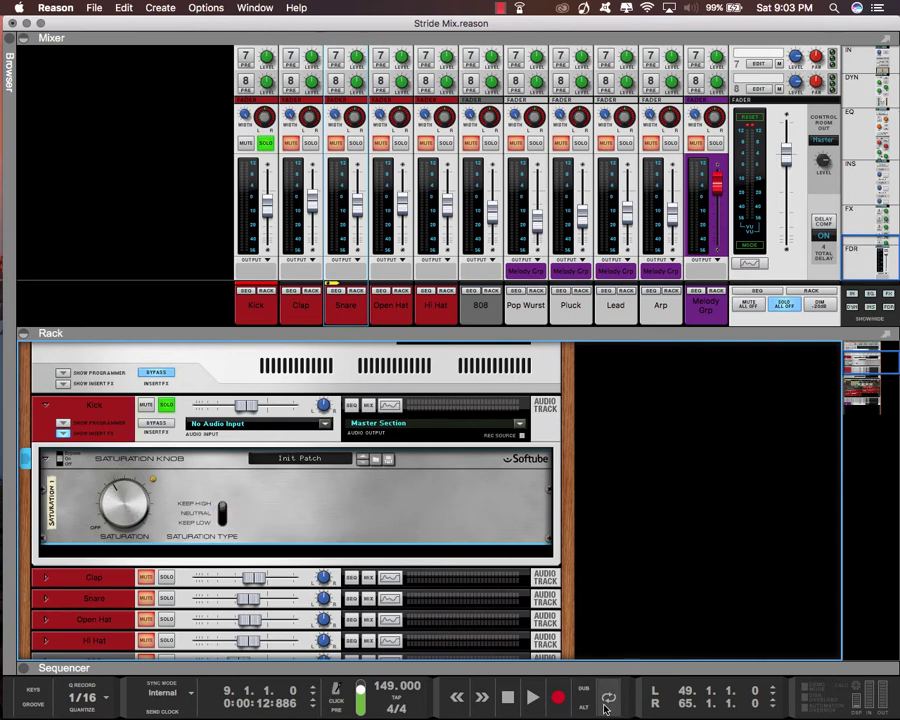
Play from bar 9, re-enable the bypassed Saturation Knob for comparison and take the Kick out of solo
{"action": "left_click", "coordinate": [532, 697]}
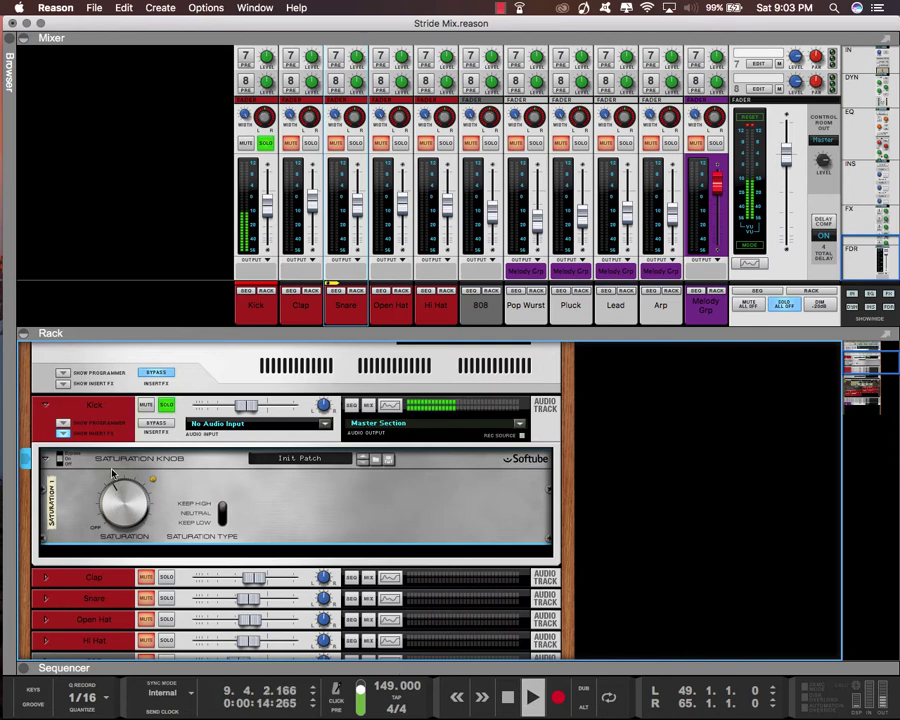
{"action": "left_click", "coordinate": [59, 460]}
{"action": "left_click", "coordinate": [265, 143]}
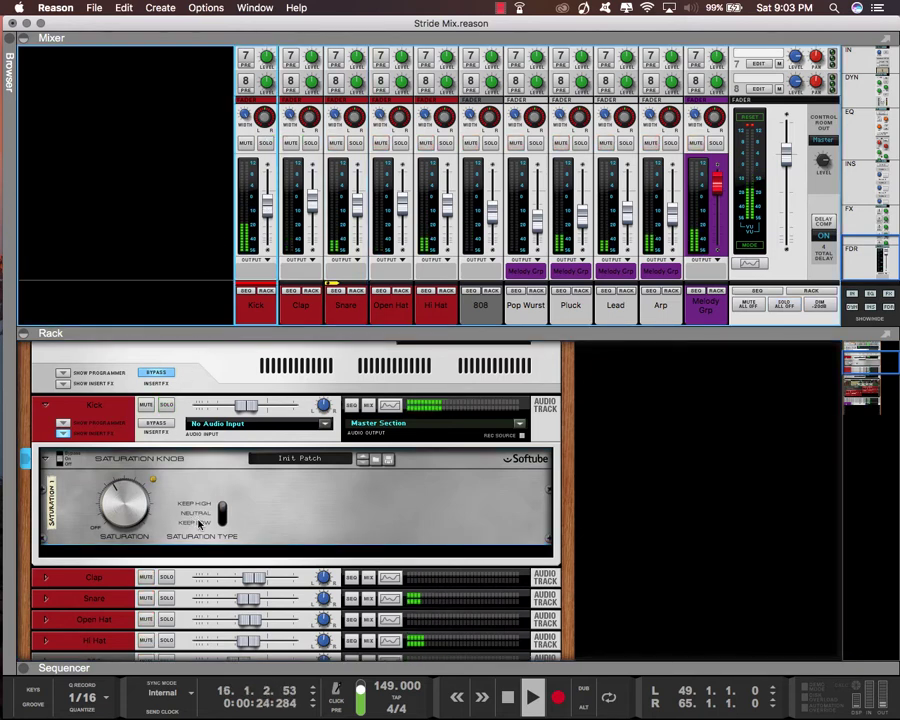
Compare the Neutral and Keep Low saturation types on the Kick, choose Keep Low and turn the saturation down slightly
{"action": "left_click", "coordinate": [198, 522]}
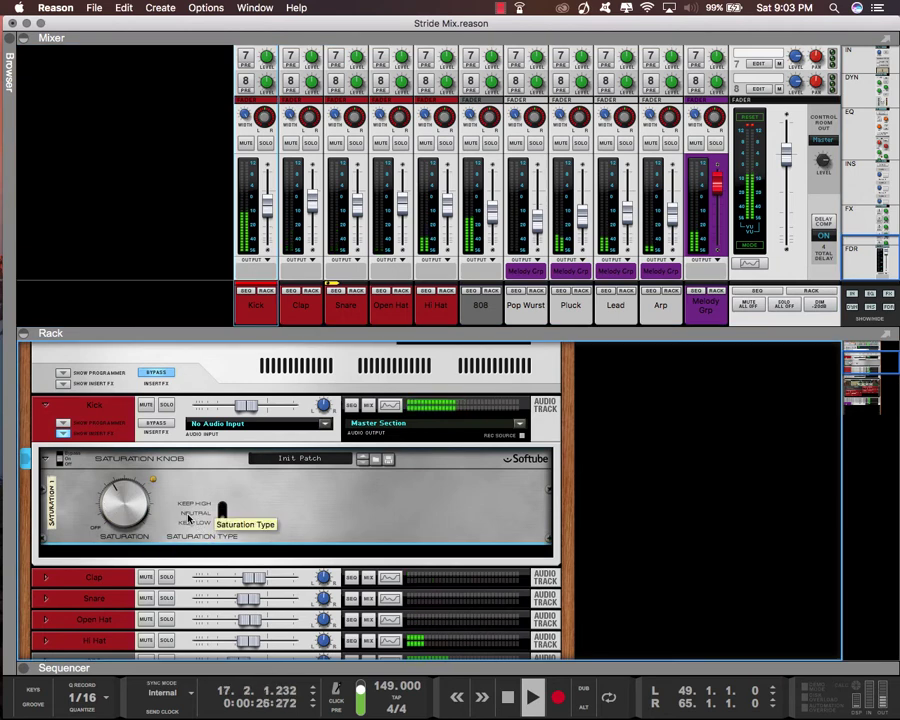
{"action": "left_click", "coordinate": [189, 516]}
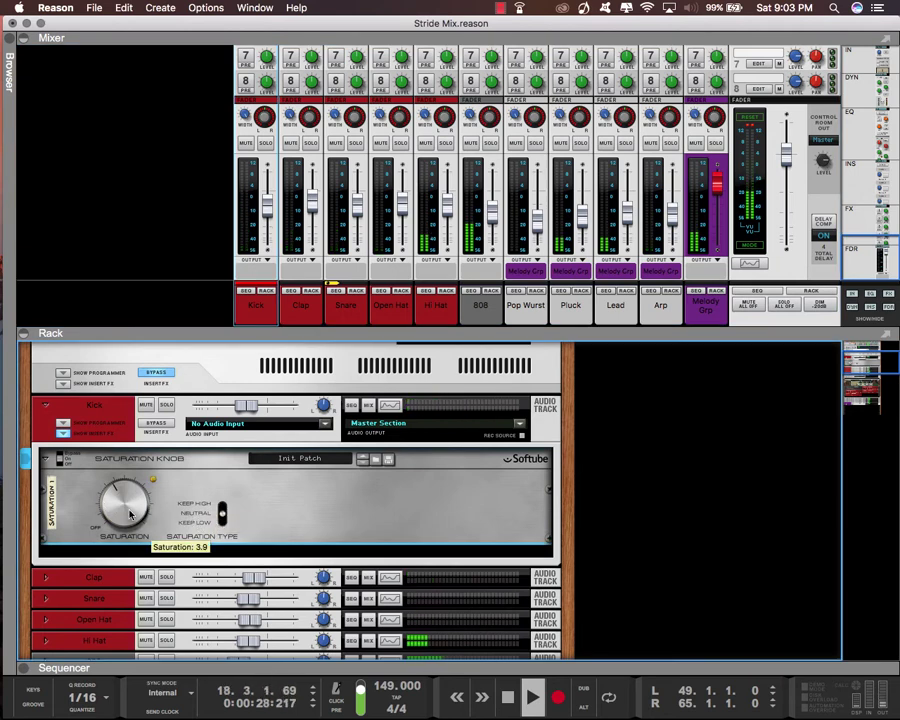
{"action": "left_click", "coordinate": [202, 522]}
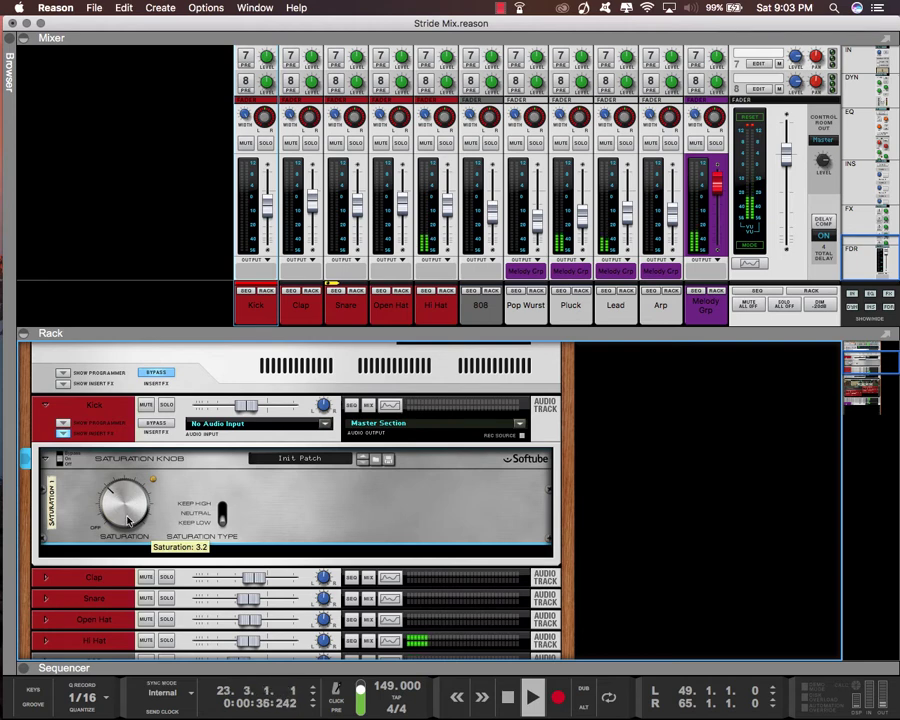
{"action": "left_click_drag", "start_coordinate": [128, 521], "coordinate": [133, 527]}
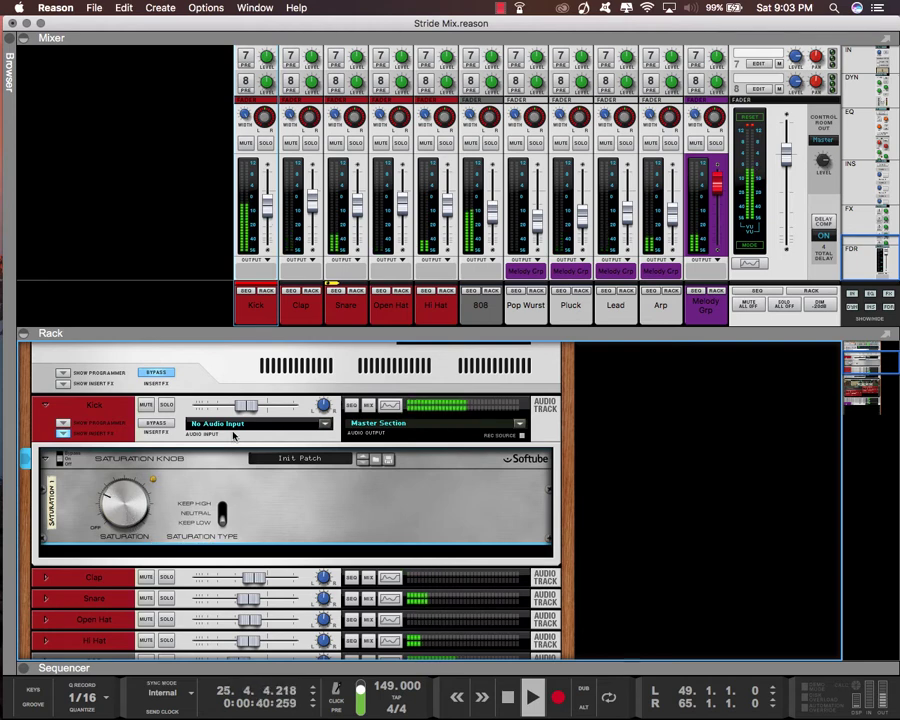
Solo the Kick, check its level on the master section and Big Meter, and lower the Kick fader slightly
{"action": "left_click", "coordinate": [166, 405]}
{"action": "scroll", "coordinate": [190, 425], "scroll_direction": "up", "scroll_amount": 3}
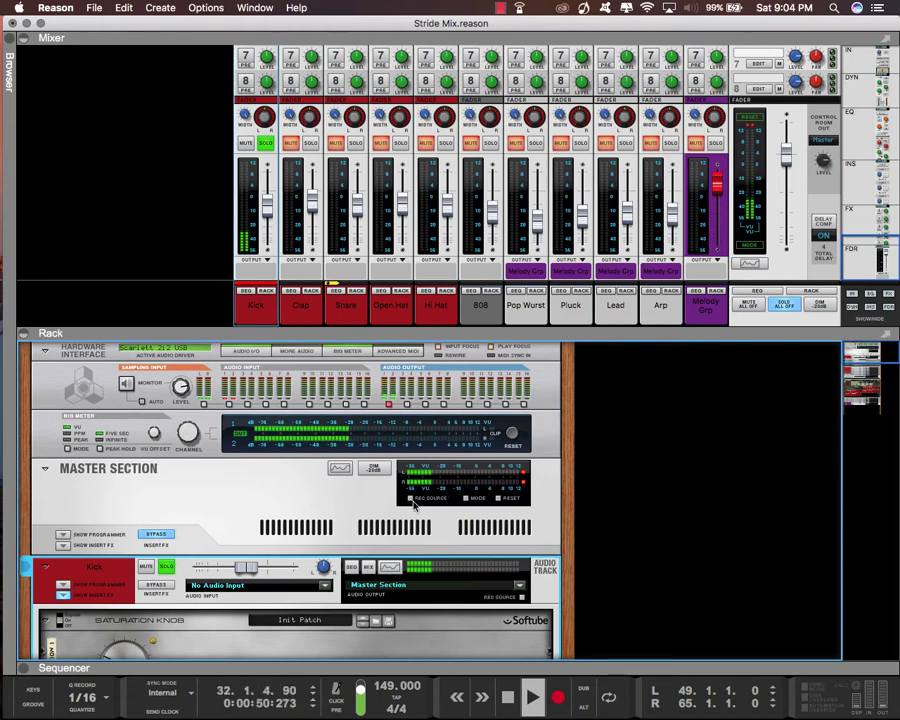
{"action": "scroll", "coordinate": [315, 514], "scroll_direction": "down", "scroll_amount": 5}
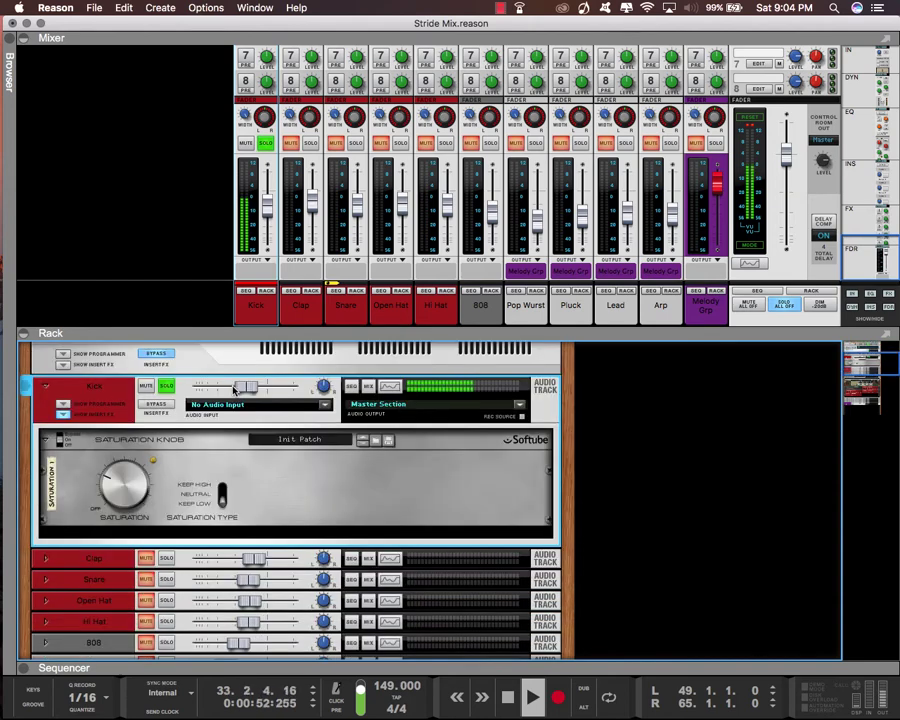
{"action": "scroll", "coordinate": [236, 389], "scroll_direction": "up", "scroll_amount": 3}
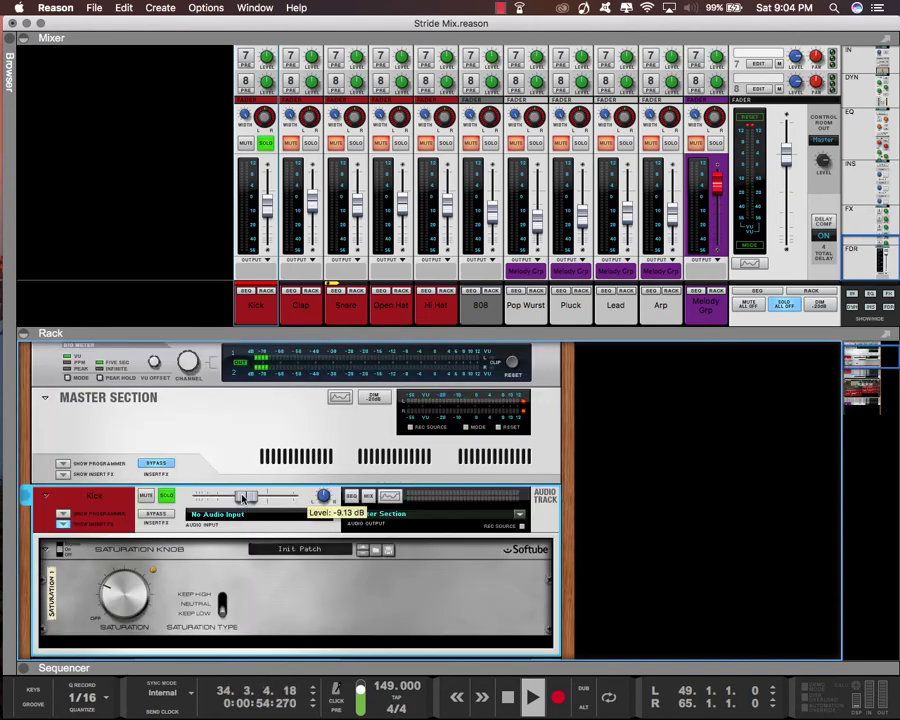
{"action": "left_click_drag", "start_coordinate": [243, 498], "coordinate": [237, 496]}
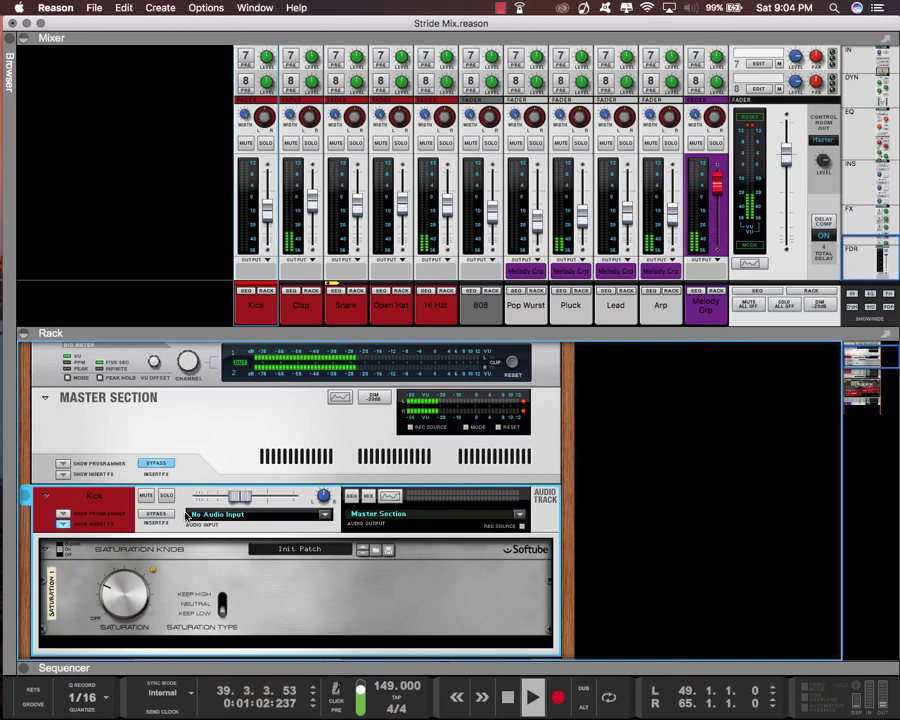
Set the Kick's Saturation Knob type to Neutral, compare it in the full mix and stop playback
{"action": "left_click", "coordinate": [221, 604]}
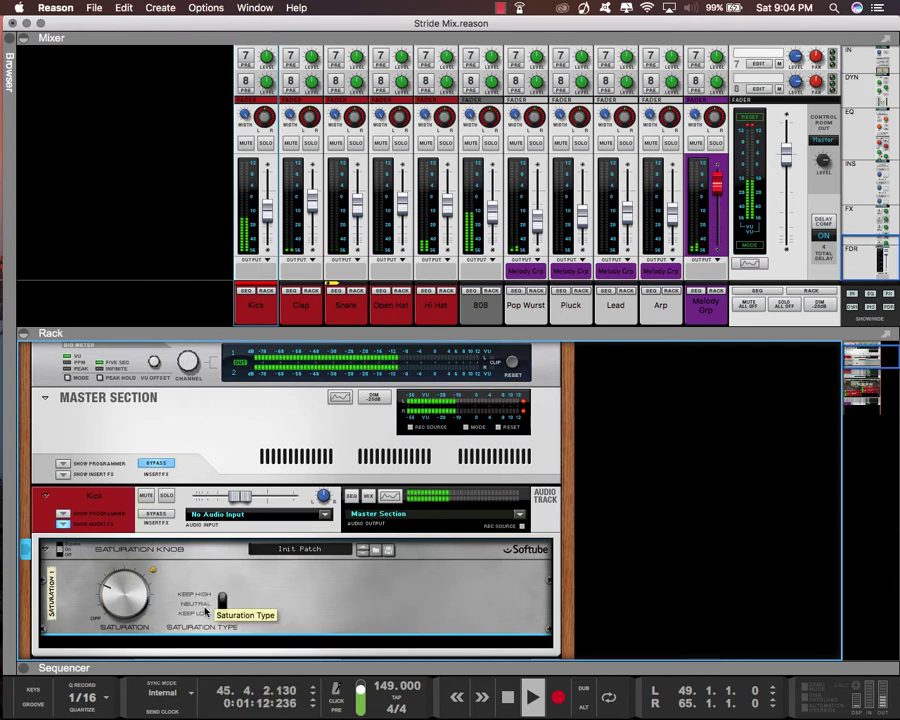
{"action": "left_click", "coordinate": [510, 705]}
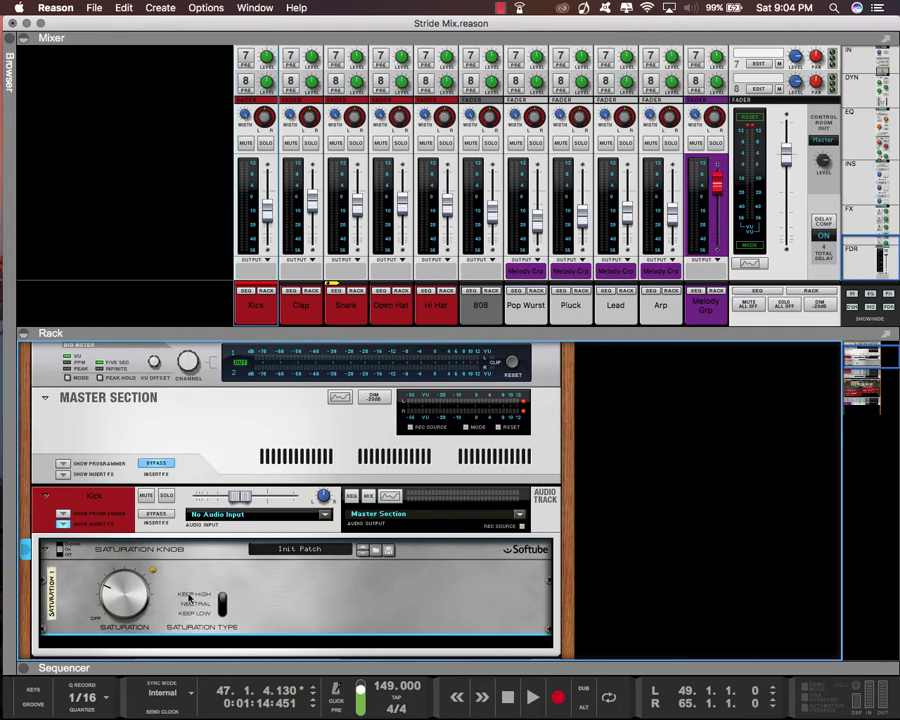
Add the FXpansion D.CAM EnvShaper to the Kick track's insert effects
{"action": "right_click", "coordinate": [193, 641]}
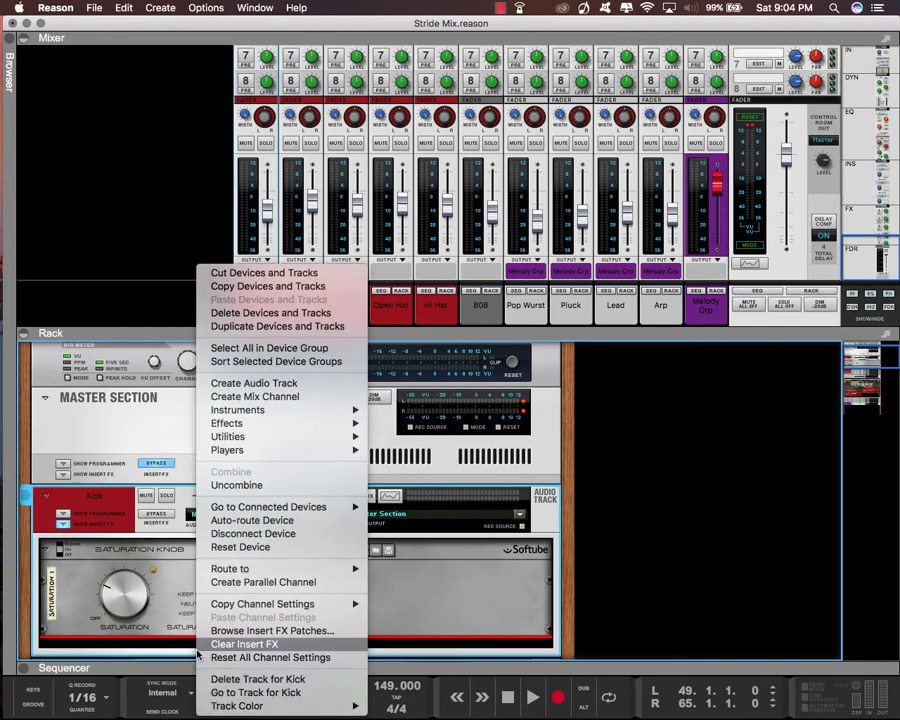
{"action": "mouse_move", "coordinate": [299, 433]}
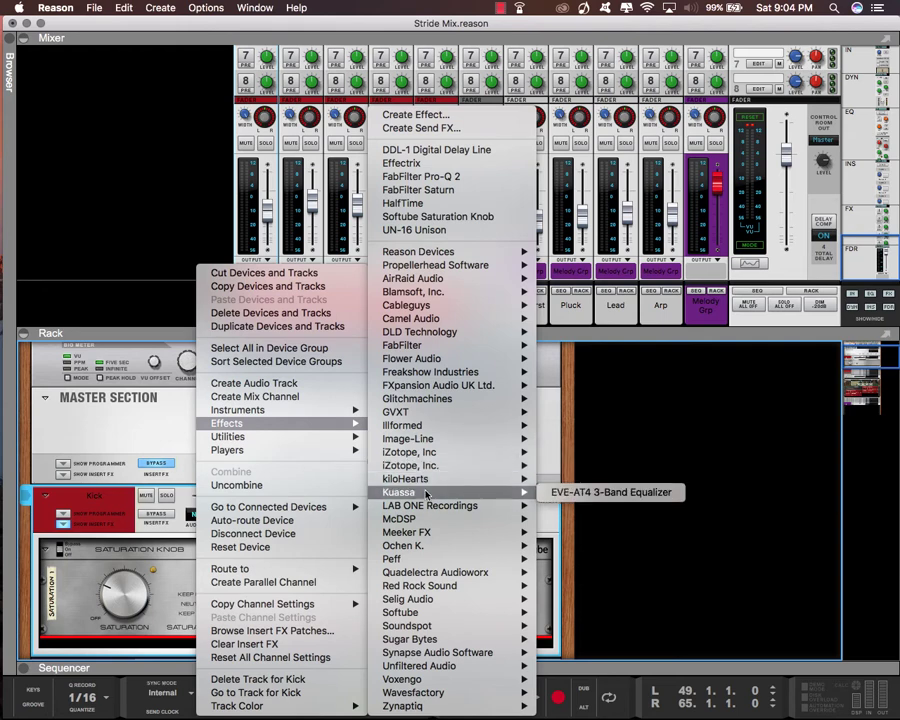
{"action": "mouse_move", "coordinate": [424, 484]}
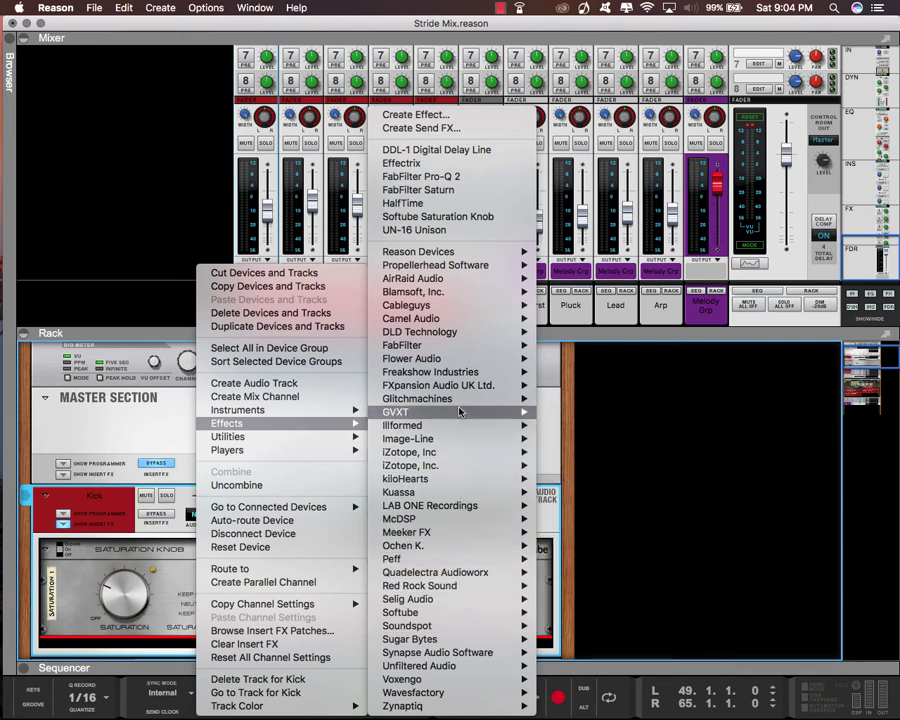
{"action": "mouse_move", "coordinate": [462, 423]}
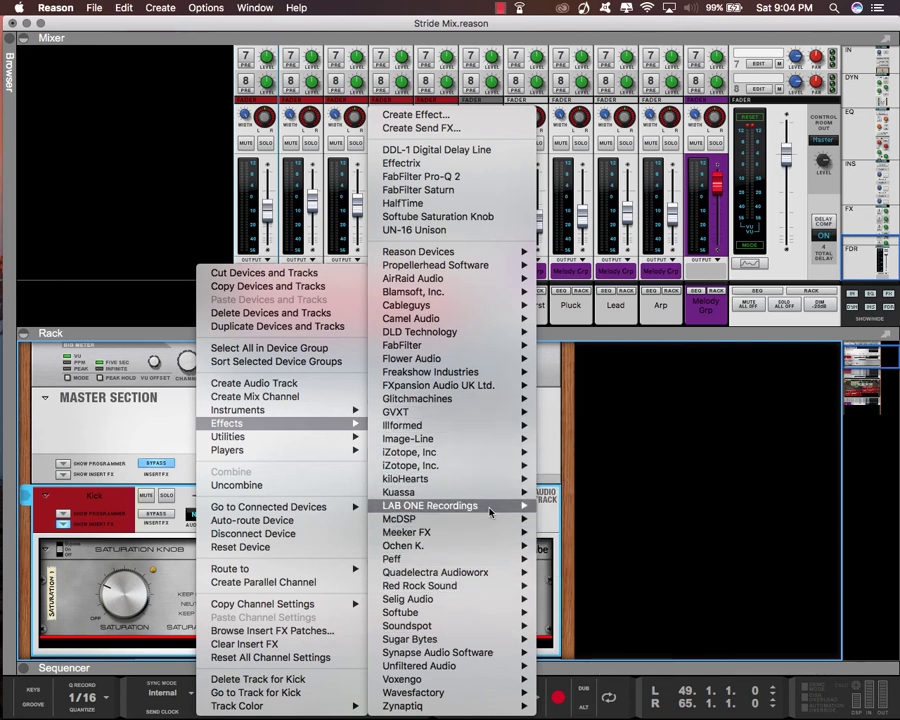
{"action": "mouse_move", "coordinate": [492, 518]}
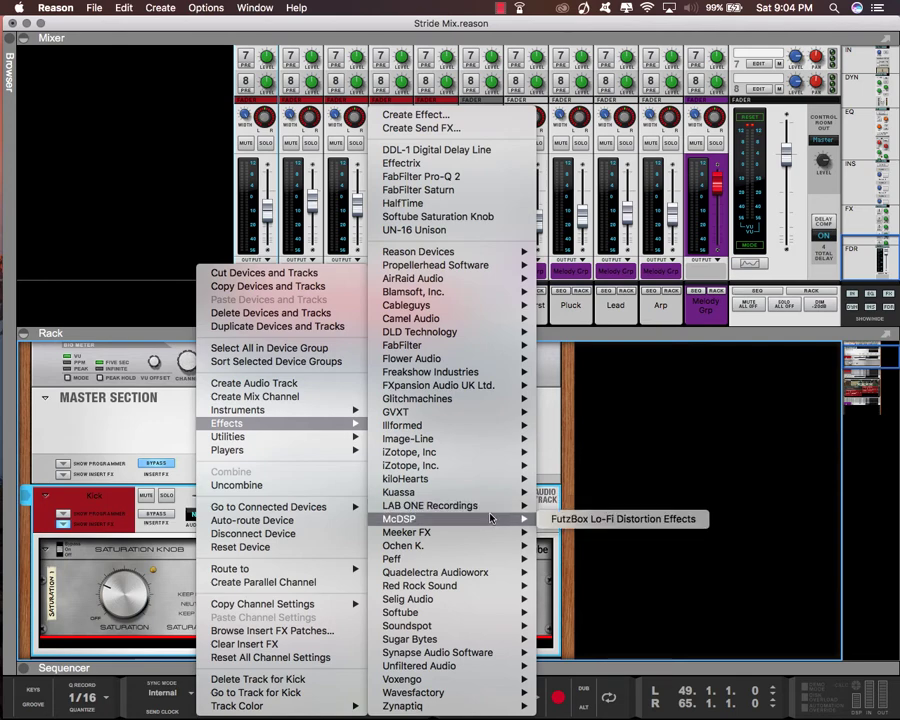
{"action": "mouse_move", "coordinate": [481, 387]}
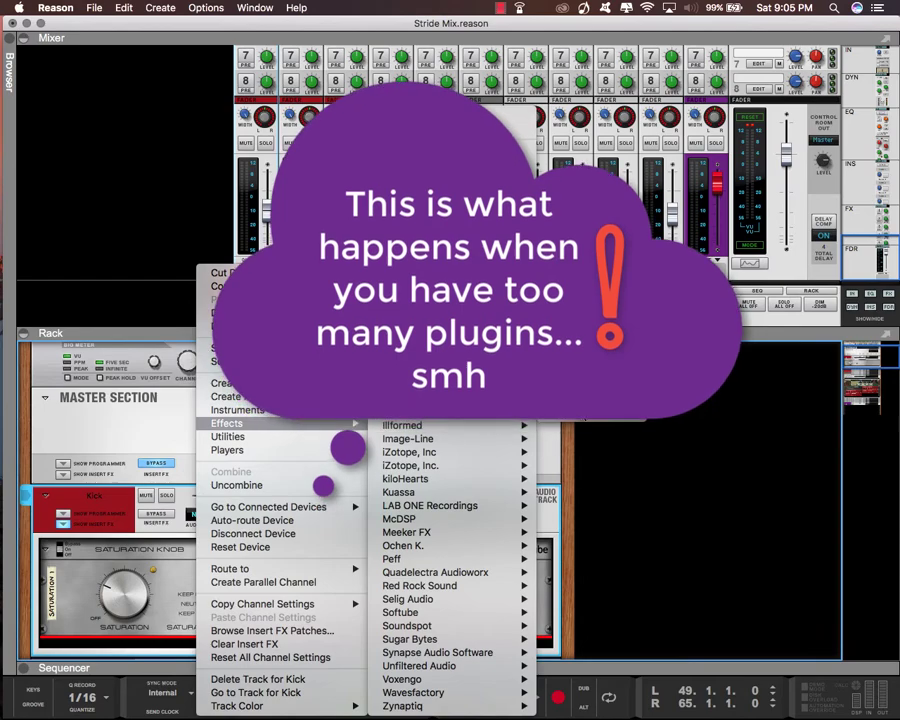
{"action": "left_click", "coordinate": [566, 413]}
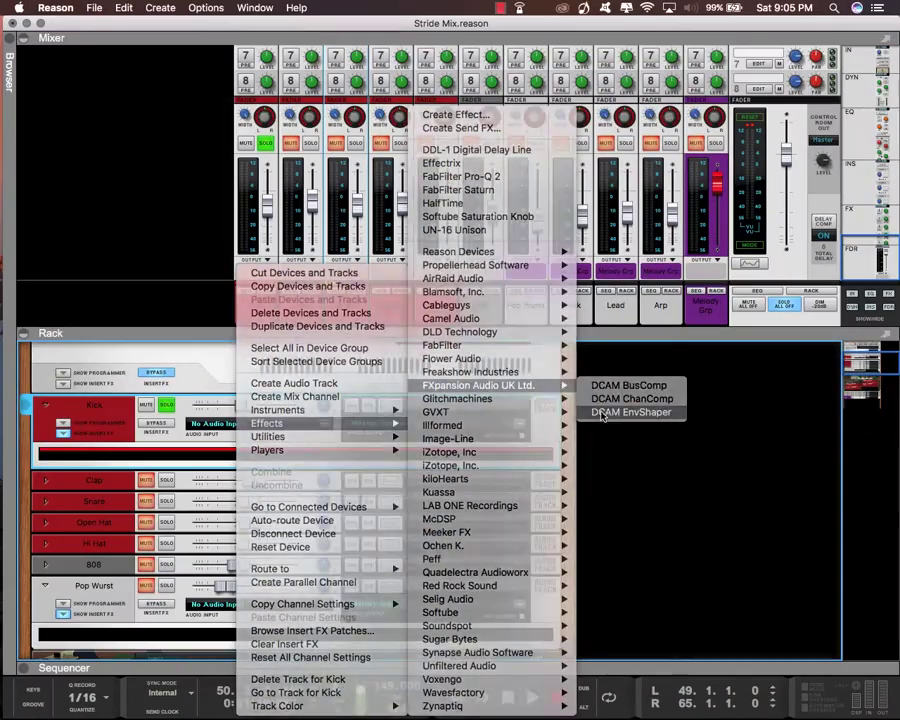
{"action": "left_click", "coordinate": [583, 429]}
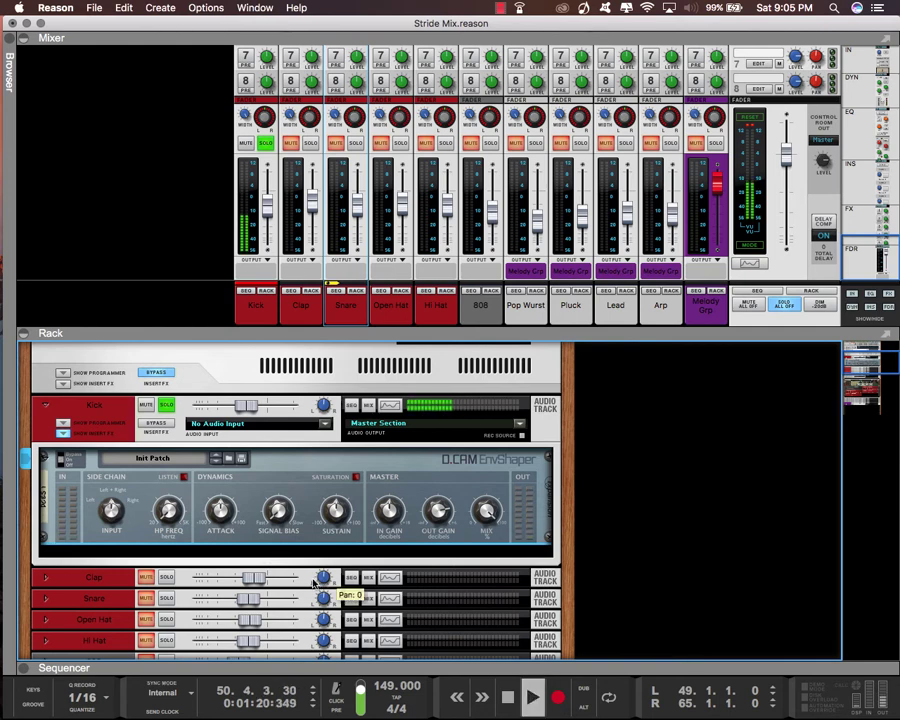
Try the EnvShaper's attack up to 100% and back down, take the Kick out of solo and compare different mix amounts
{"action": "left_click_drag", "start_coordinate": [220, 512], "coordinate": [175, 393]}
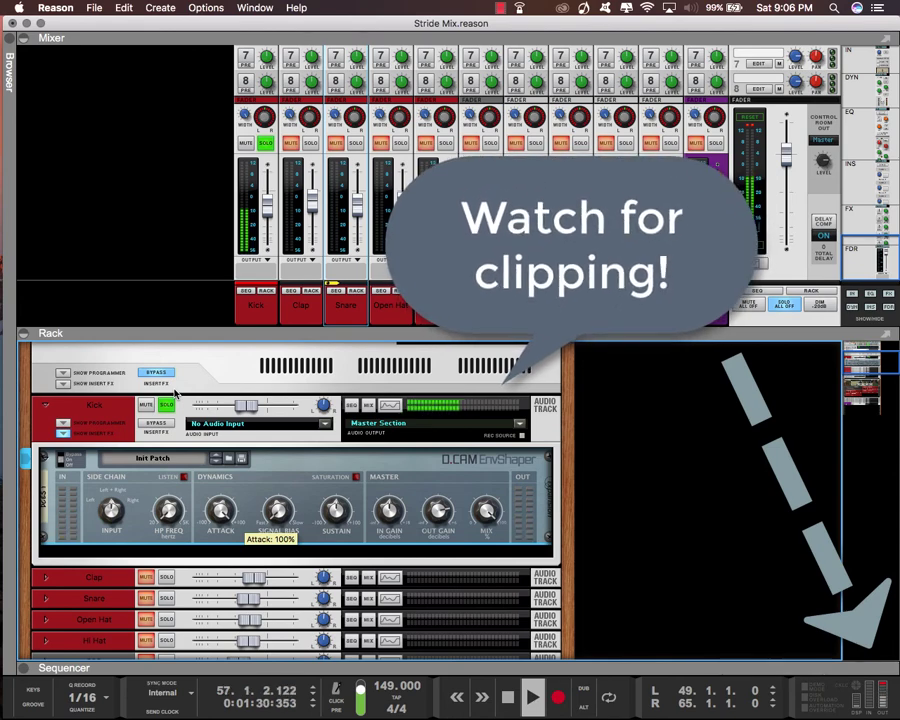
{"action": "left_click_drag", "start_coordinate": [175, 393], "coordinate": [178, 494]}
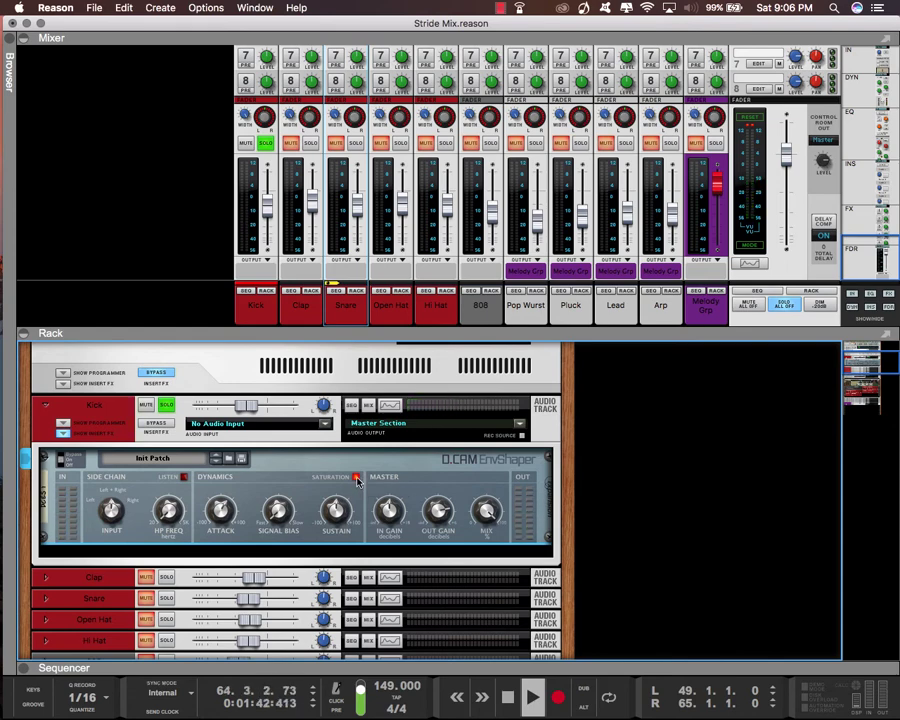
{"action": "left_click", "coordinate": [164, 407]}
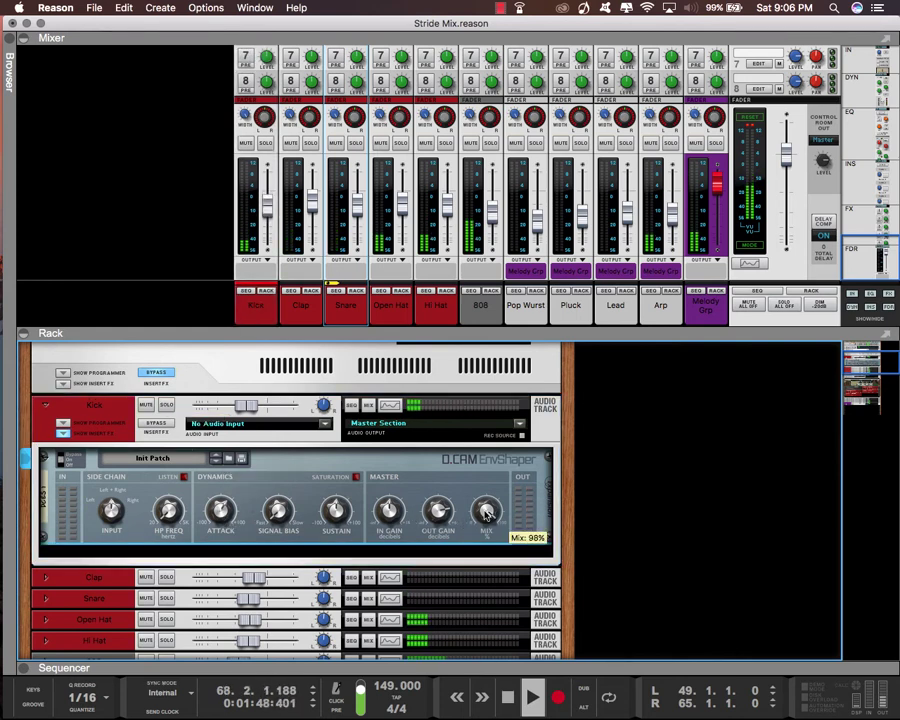
{"action": "left_click_drag", "start_coordinate": [486, 513], "coordinate": [487, 526]}
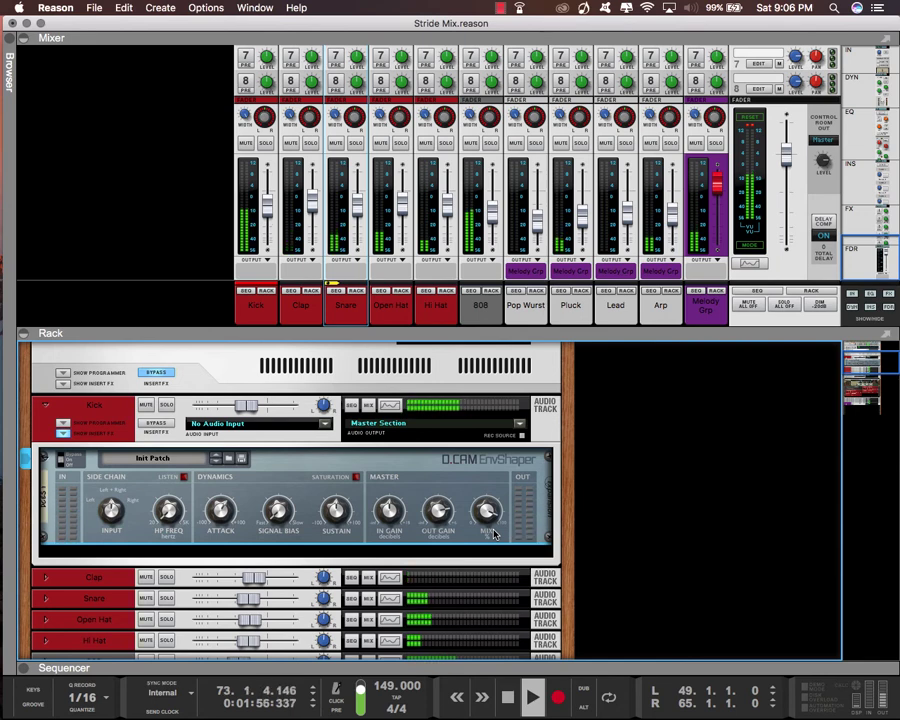
{"action": "left_click_drag", "start_coordinate": [493, 533], "coordinate": [485, 485]}
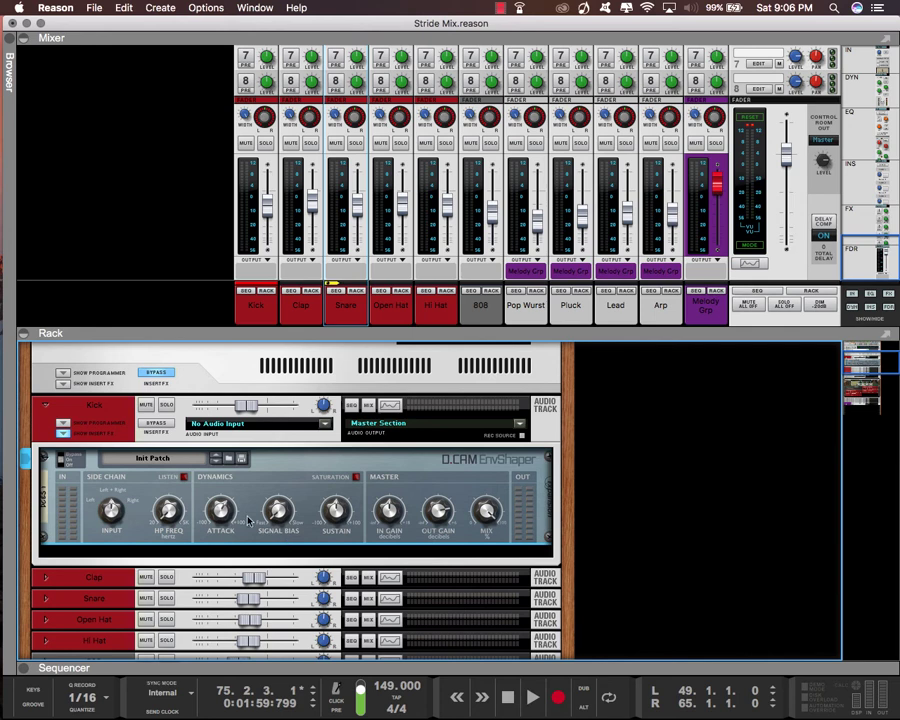
Delete the D.CAM EnvShaper from the Kick track's insert effects and select the Kick's empty insert area
{"action": "scroll", "coordinate": [38, 478], "scroll_direction": "up", "scroll_amount": 1}
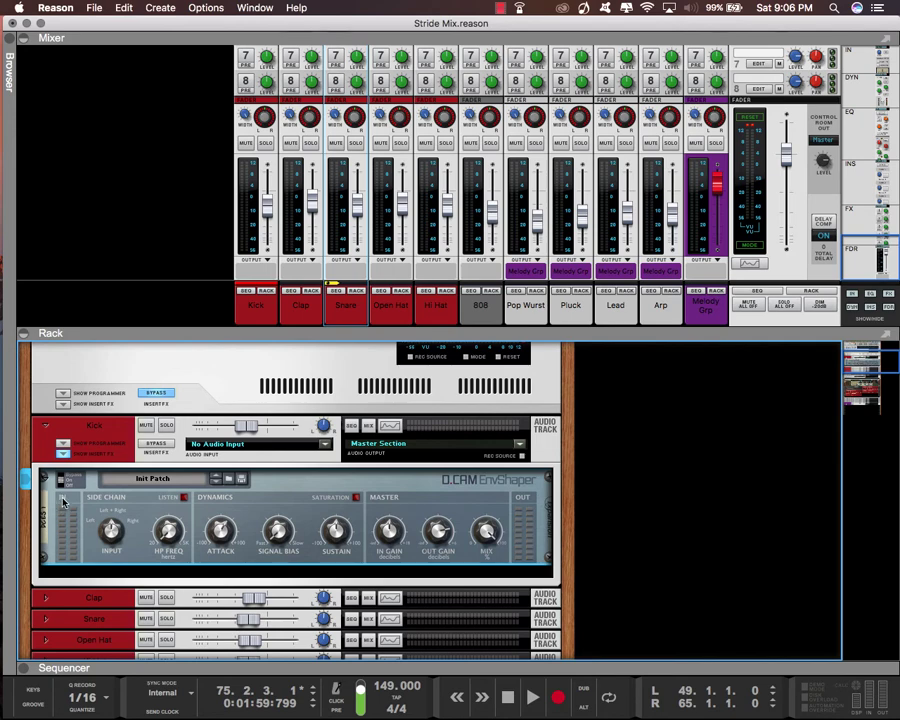
{"action": "key", "text": "Delete"}
{"action": "key", "text": "Return"}
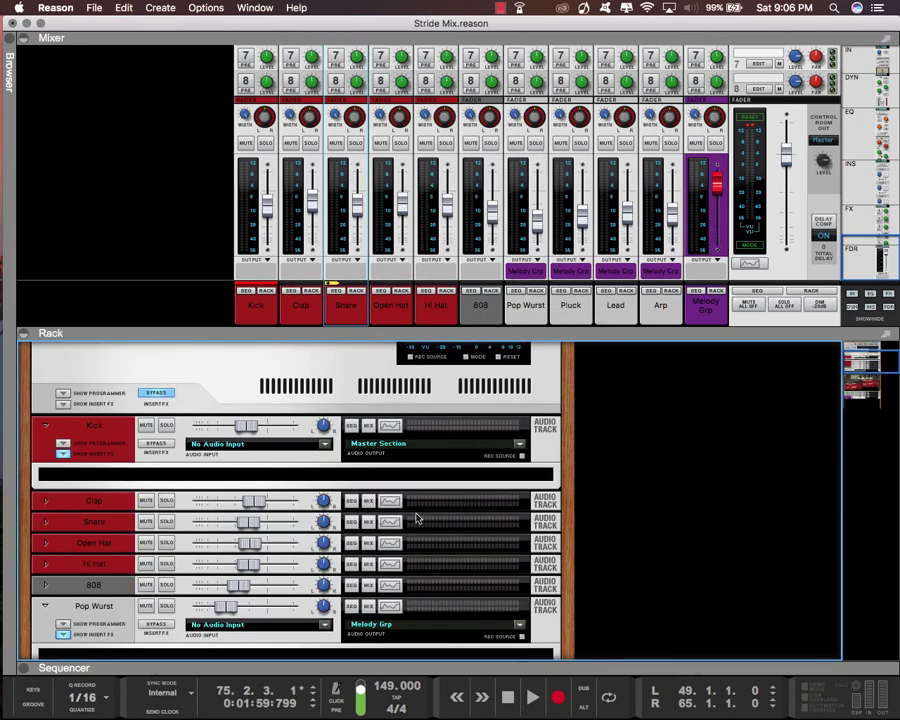
{"action": "left_click", "coordinate": [374, 480]}
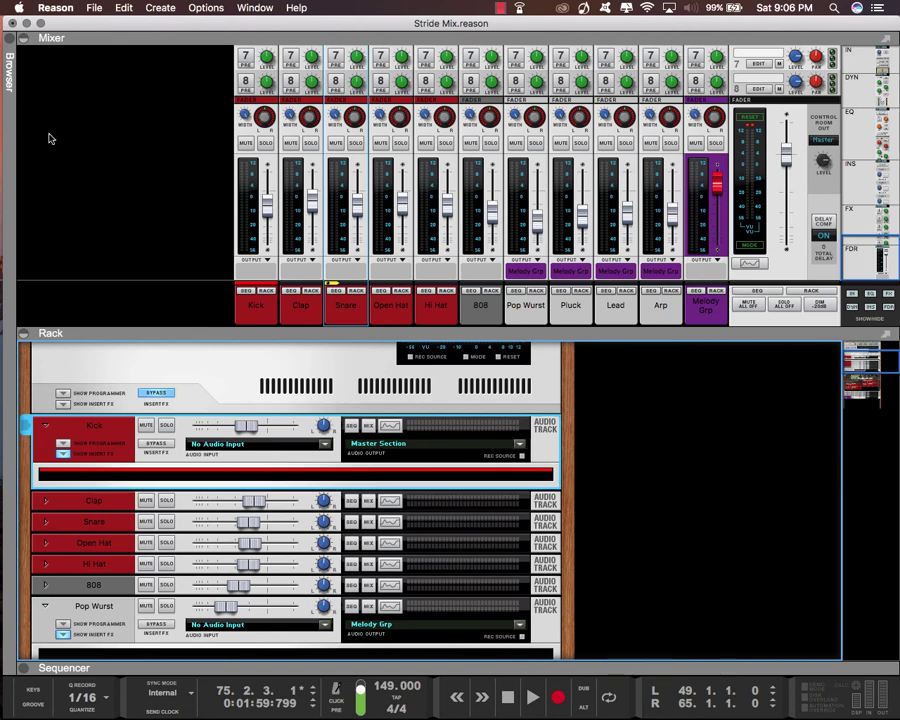
Browse the Kicks folder in Raw Drums, preview Cage.wav, look at Wrist Kick.wav and Bunkin.wav, and close the browser
{"action": "left_click", "coordinate": [11, 40]}
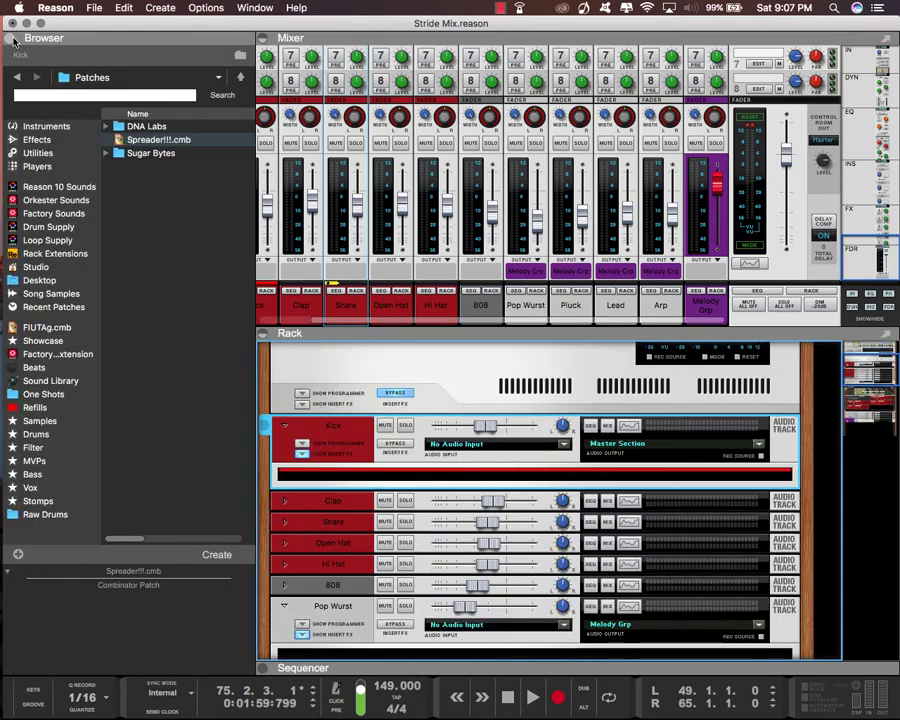
{"action": "left_click", "coordinate": [72, 516]}
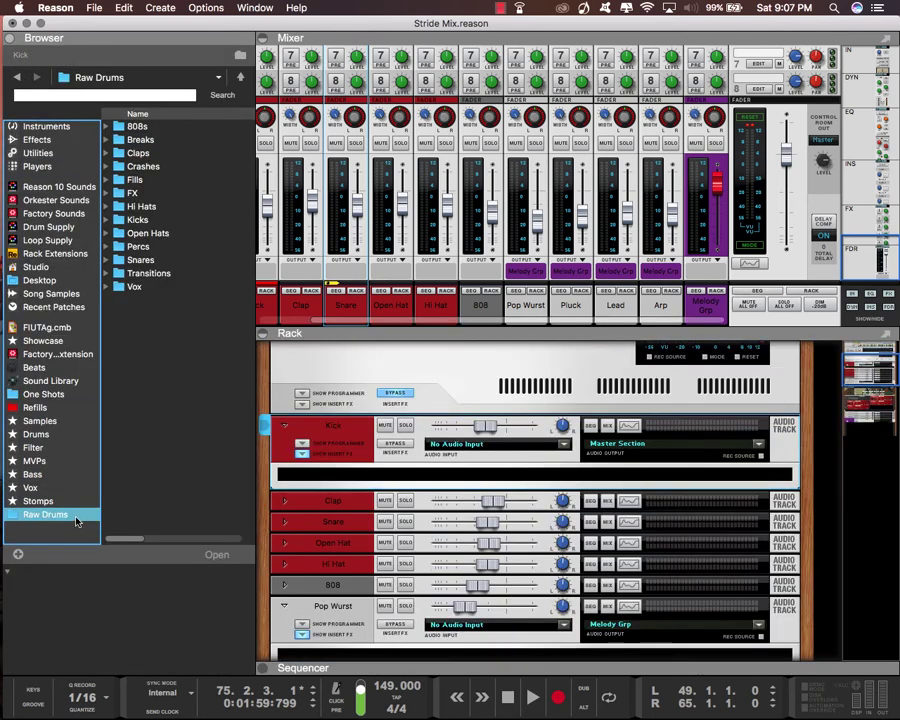
{"action": "double_click", "coordinate": [169, 220]}
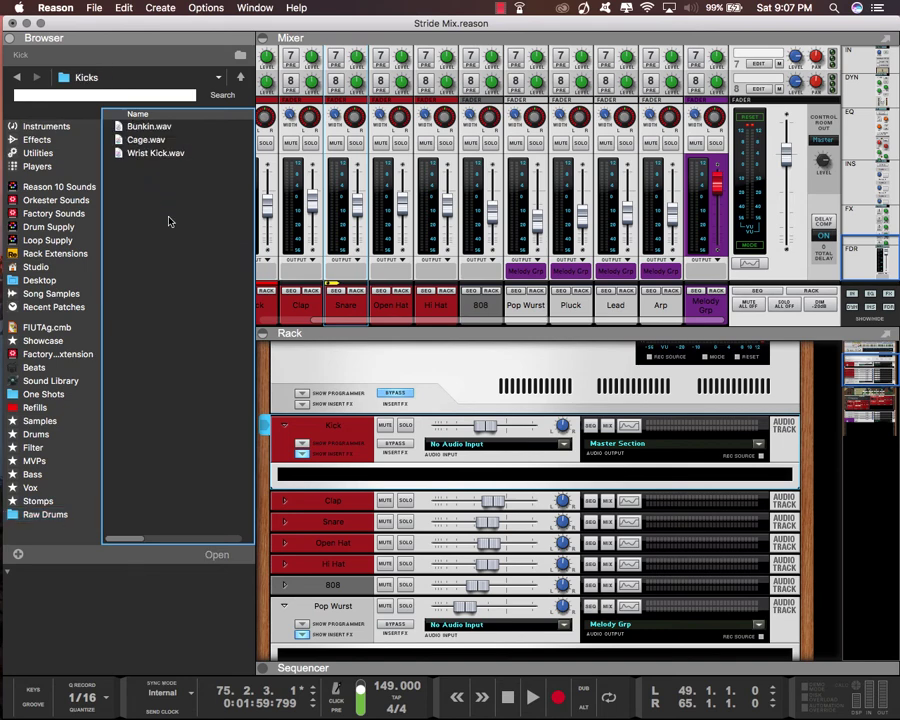
{"action": "left_click", "coordinate": [147, 140]}
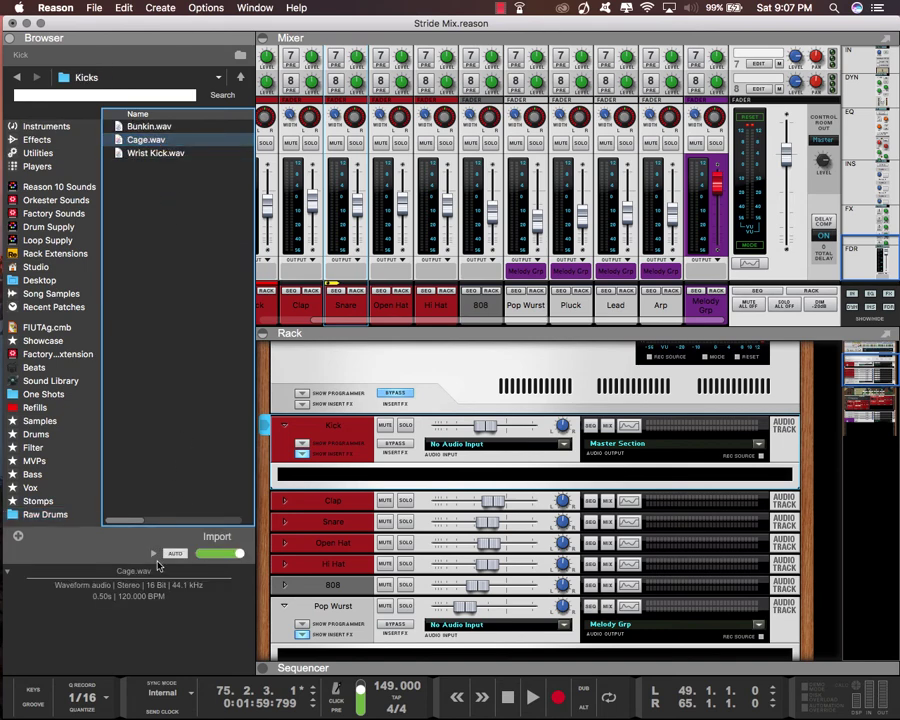
{"action": "left_click", "coordinate": [153, 554]}
{"action": "left_click", "coordinate": [156, 153]}
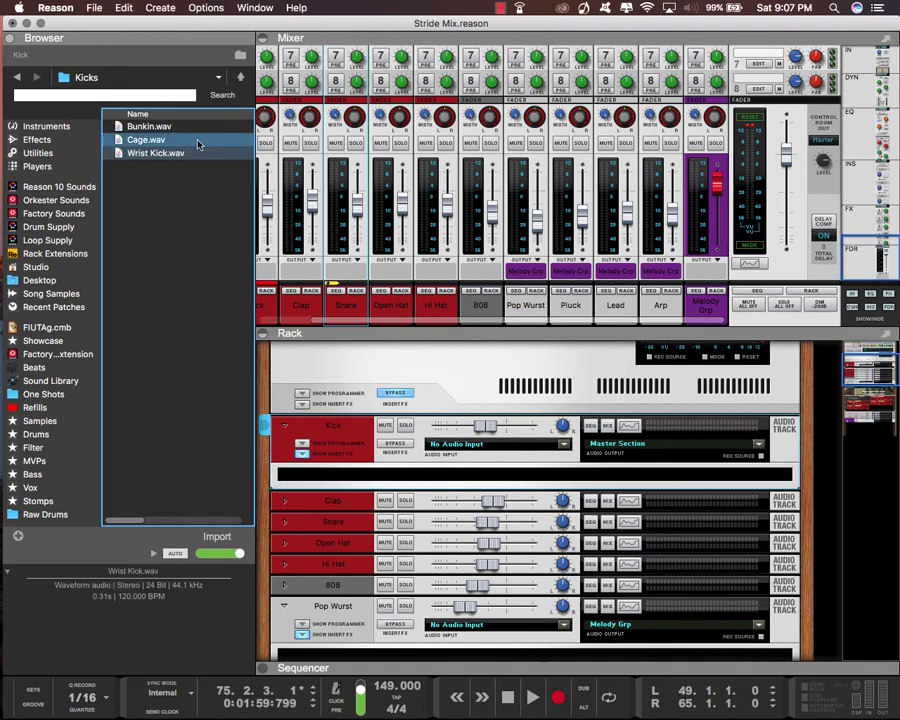
{"action": "left_click", "coordinate": [196, 127]}
{"action": "left_click", "coordinate": [9, 37]}
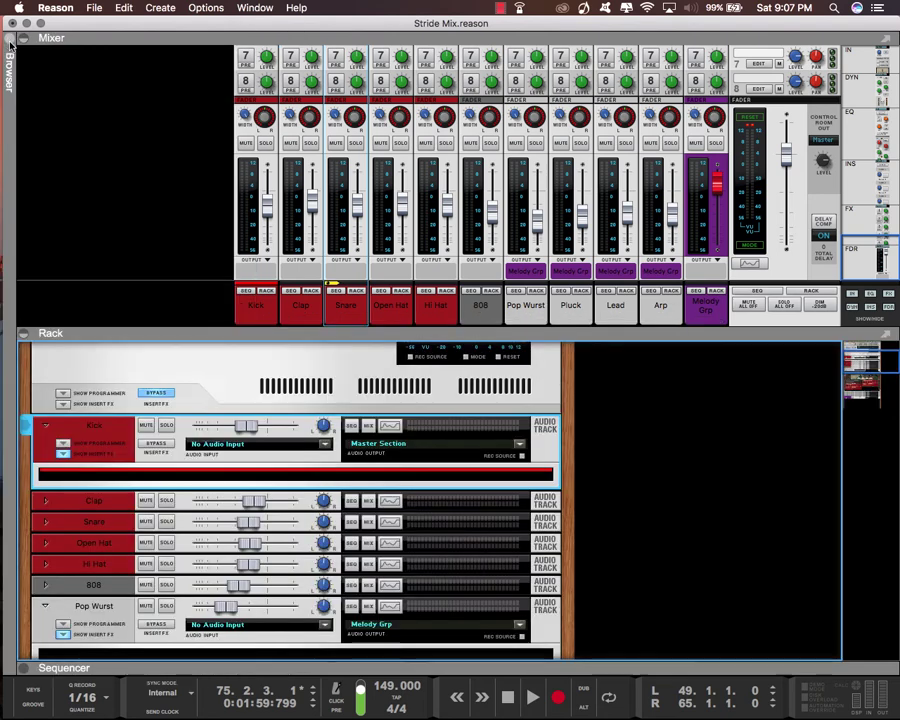
{"action": "scroll", "coordinate": [270, 448], "scroll_direction": "down", "scroll_amount": 3}
{"action": "scroll", "coordinate": [270, 465], "scroll_direction": "up", "scroll_amount": 4}
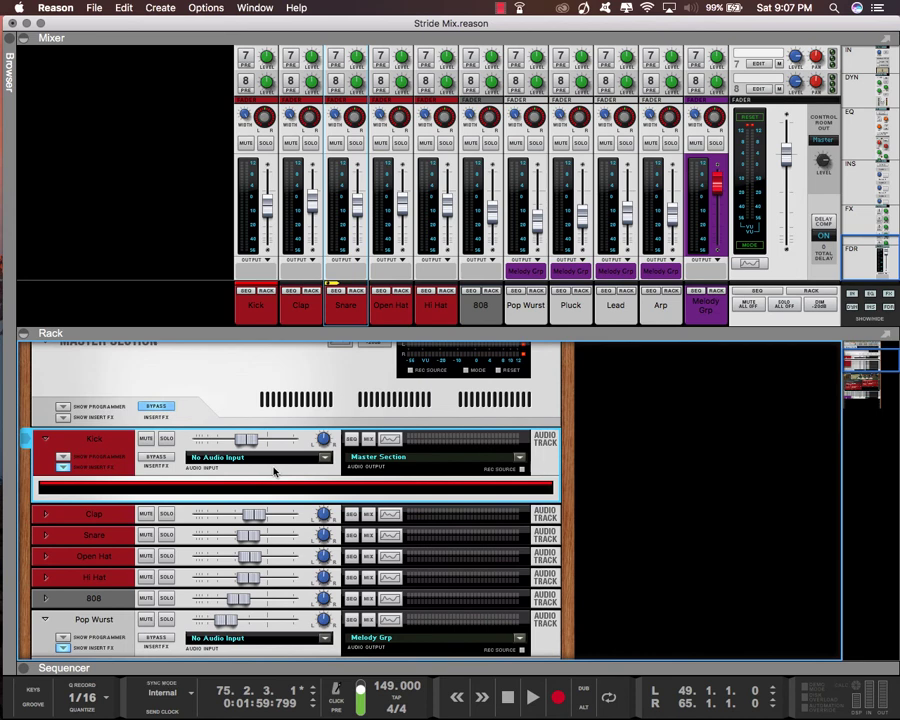